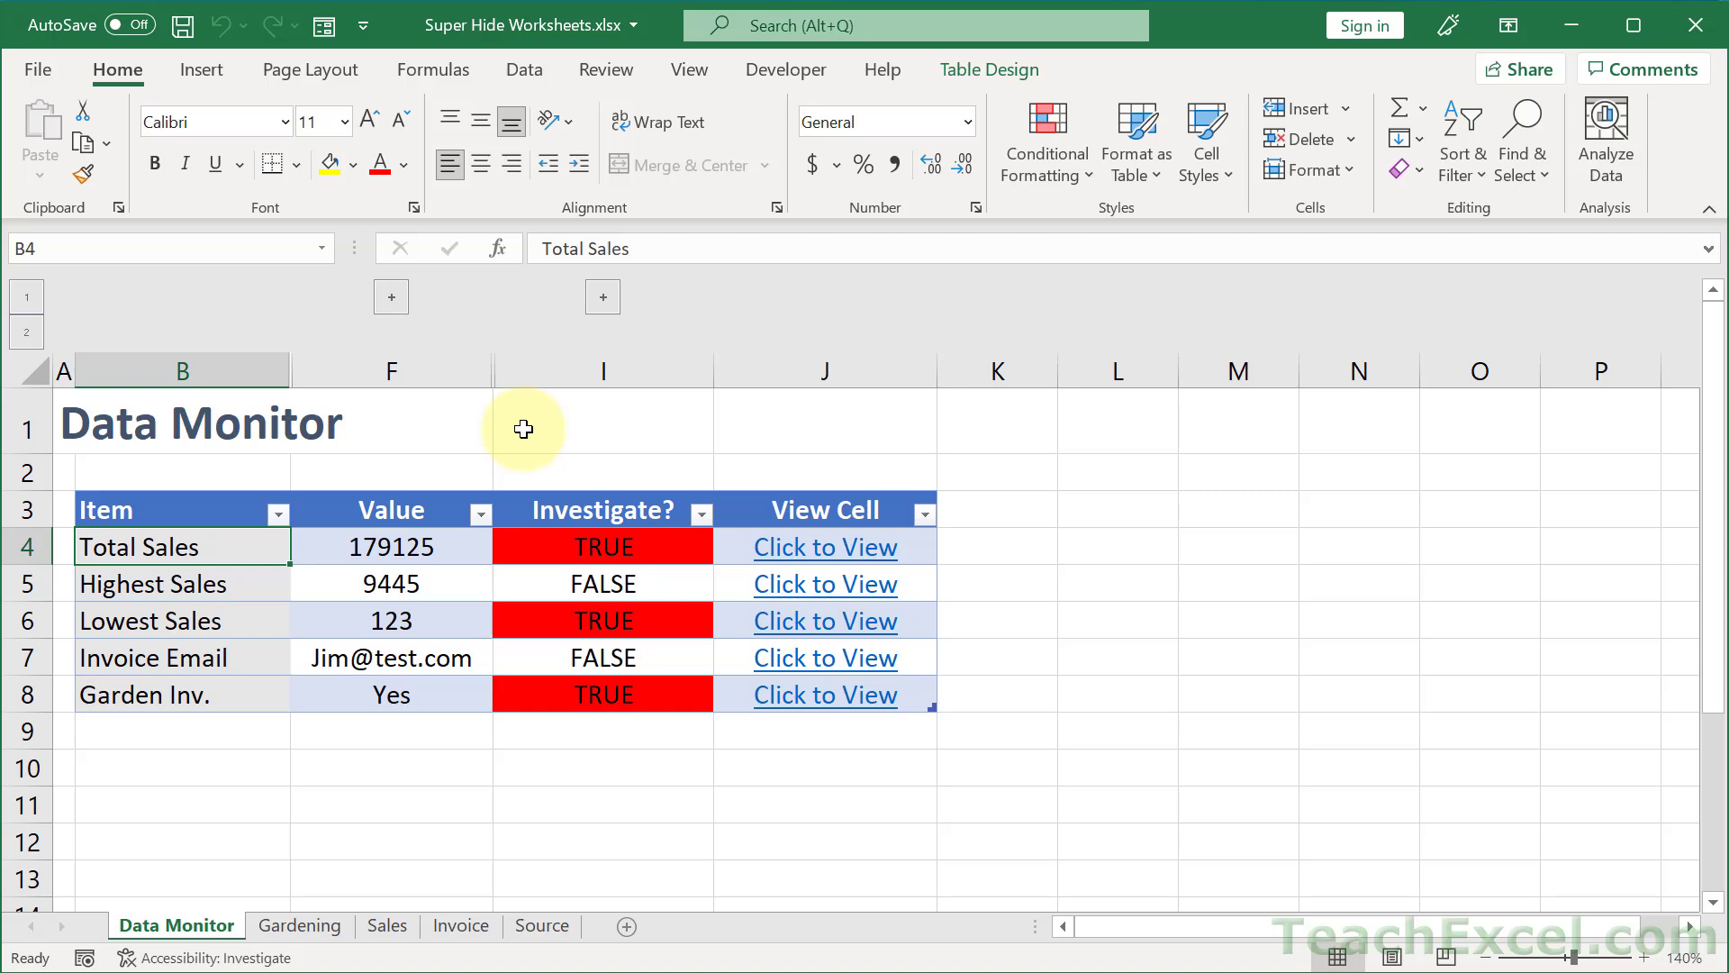
# - Confirm no sheets are hidden by checking that Unhide is greyed out on the Data Monitor tab
pyautogui.rightClick(177, 928)
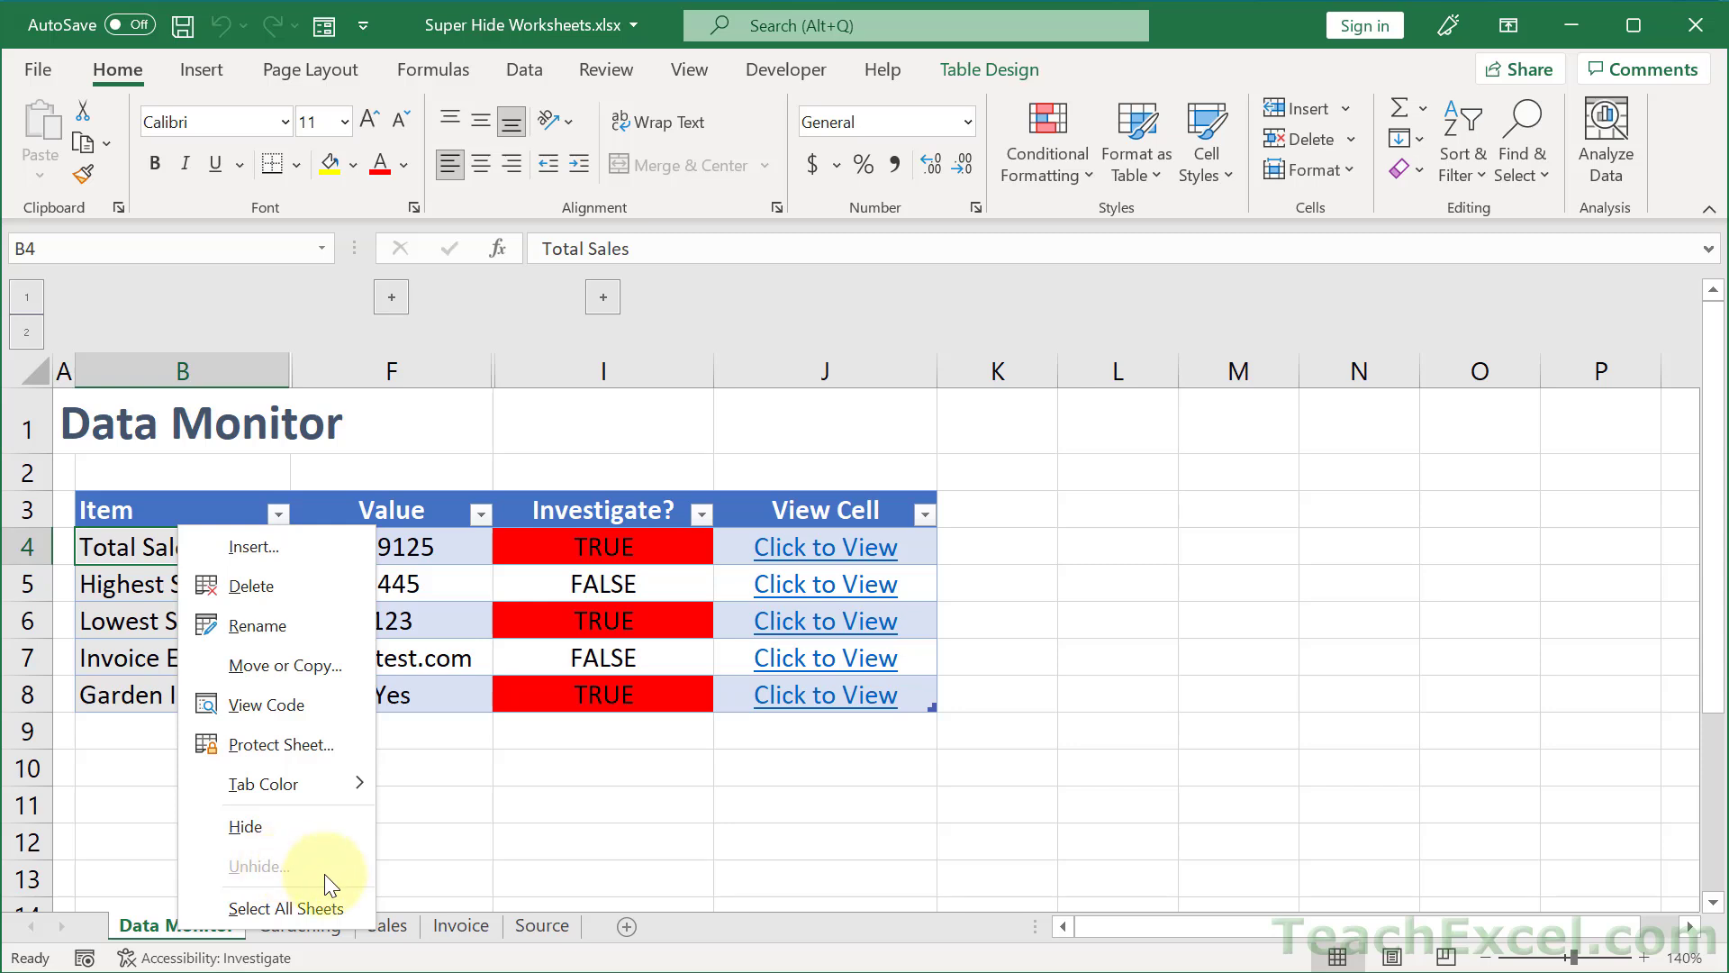
pyautogui.click(600, 838)
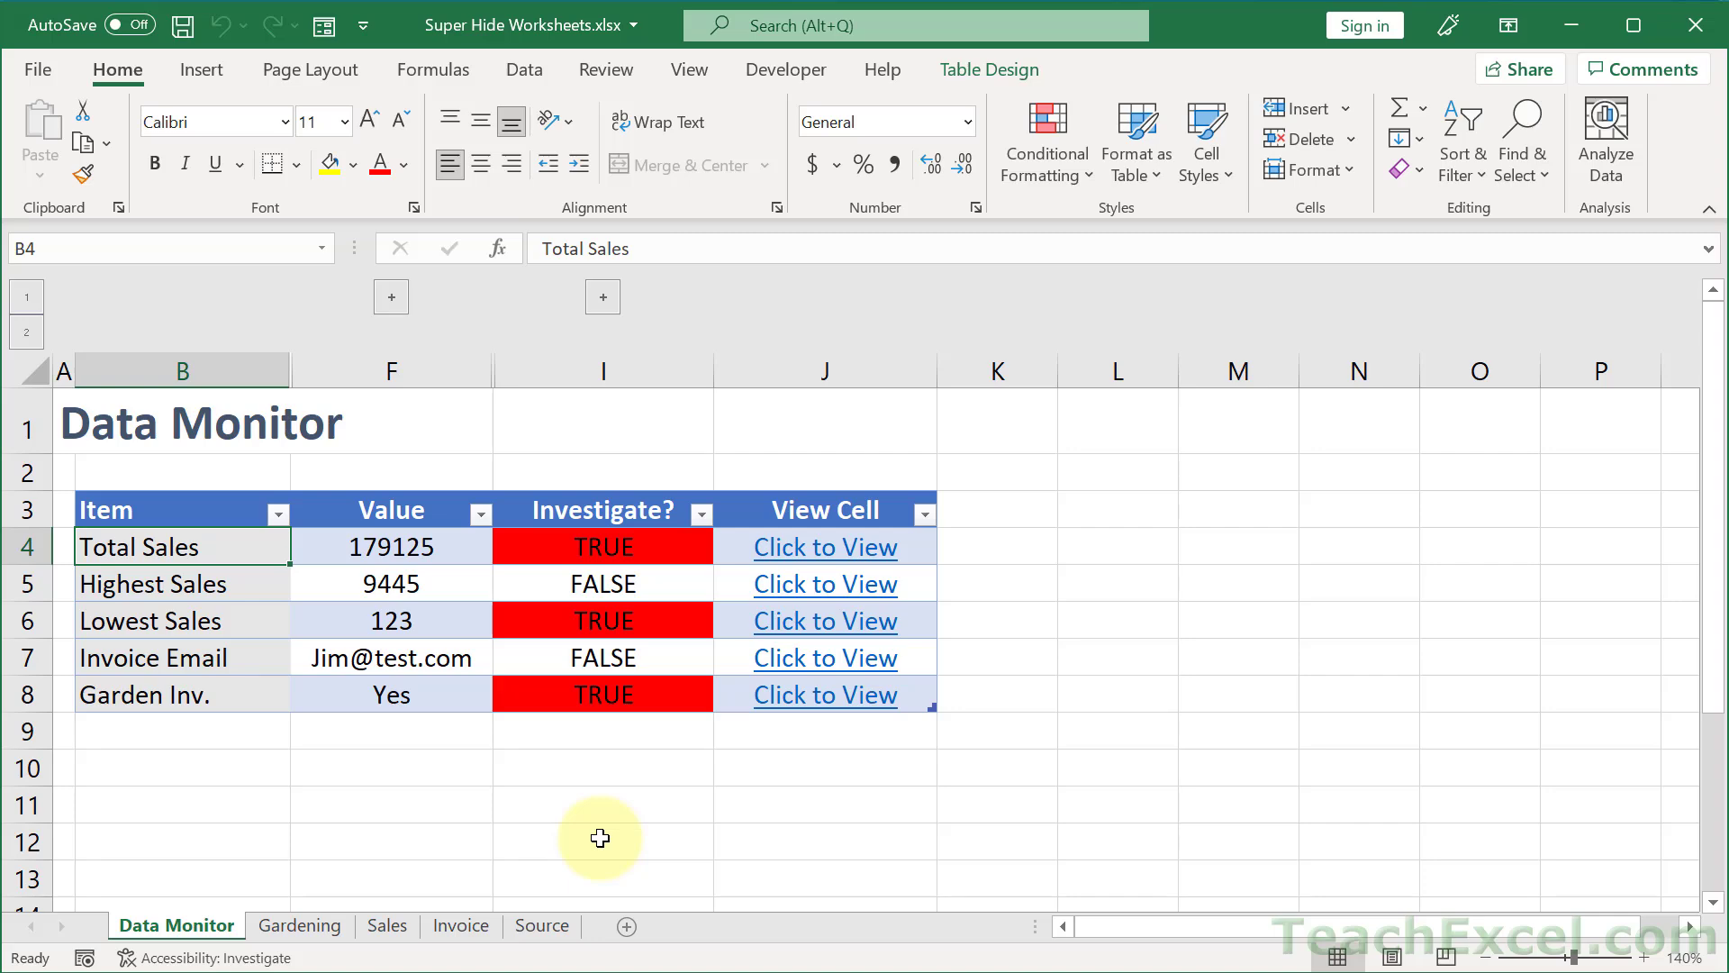
# - Browse the Gardening, Sales and Invoice sheets, ending on the Source sheet's item table
pyautogui.click(310, 926)
pyautogui.click(402, 928)
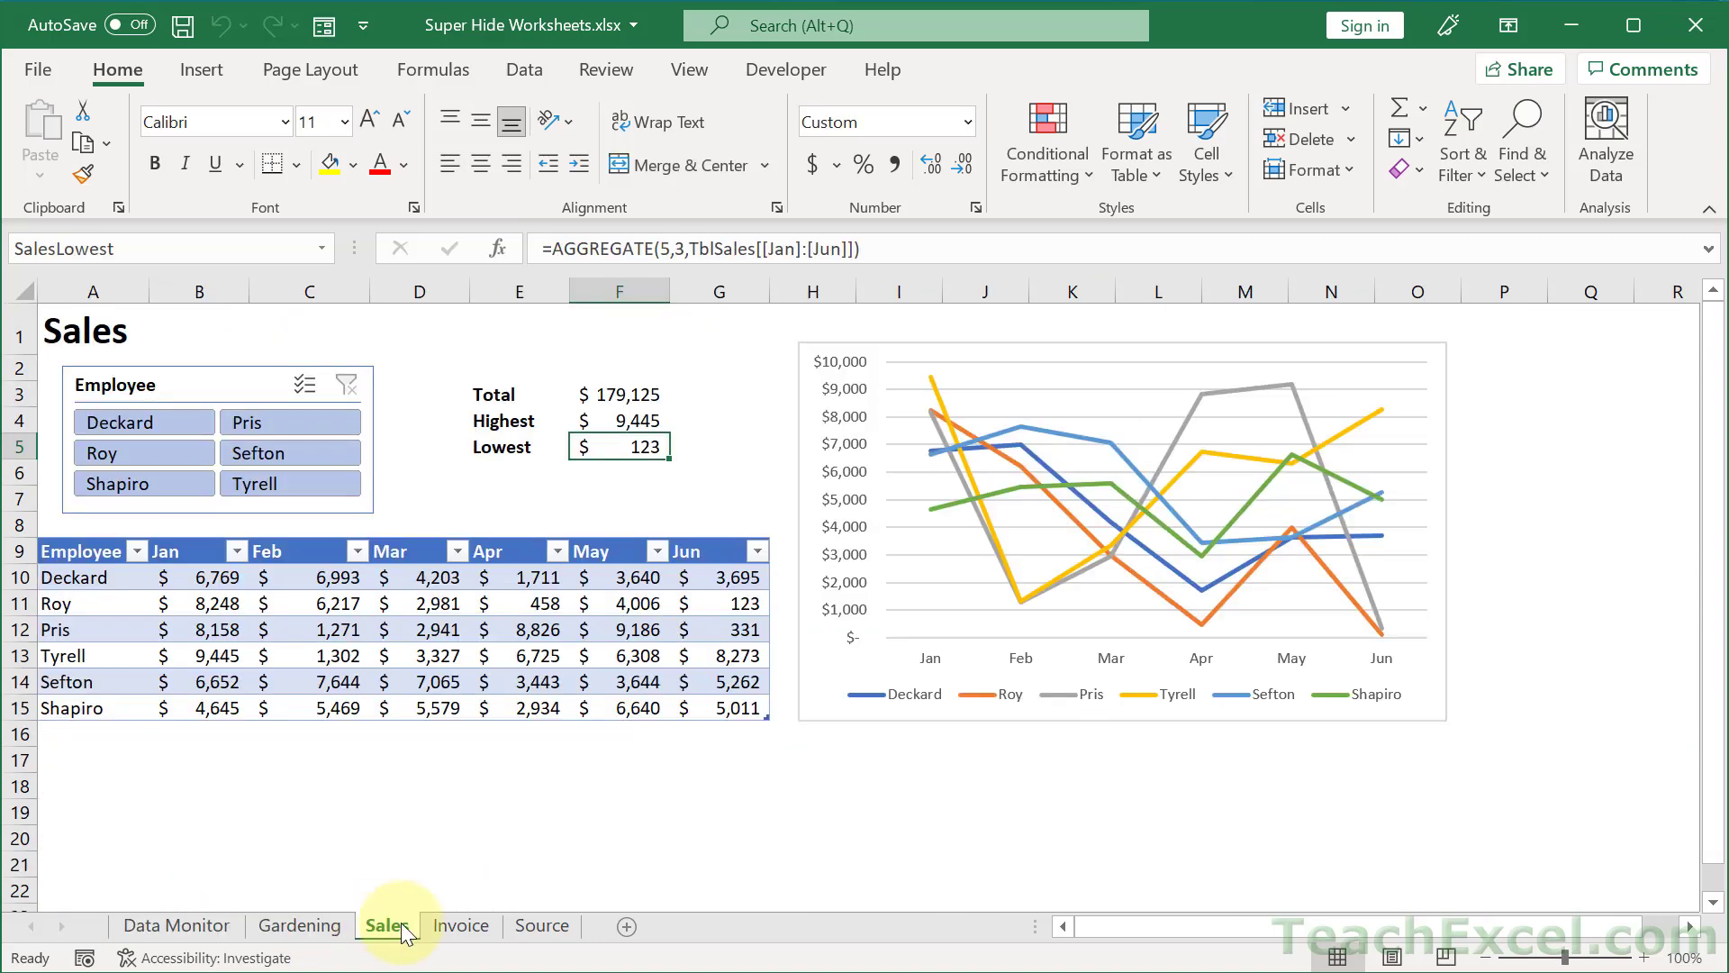
pyautogui.click(463, 926)
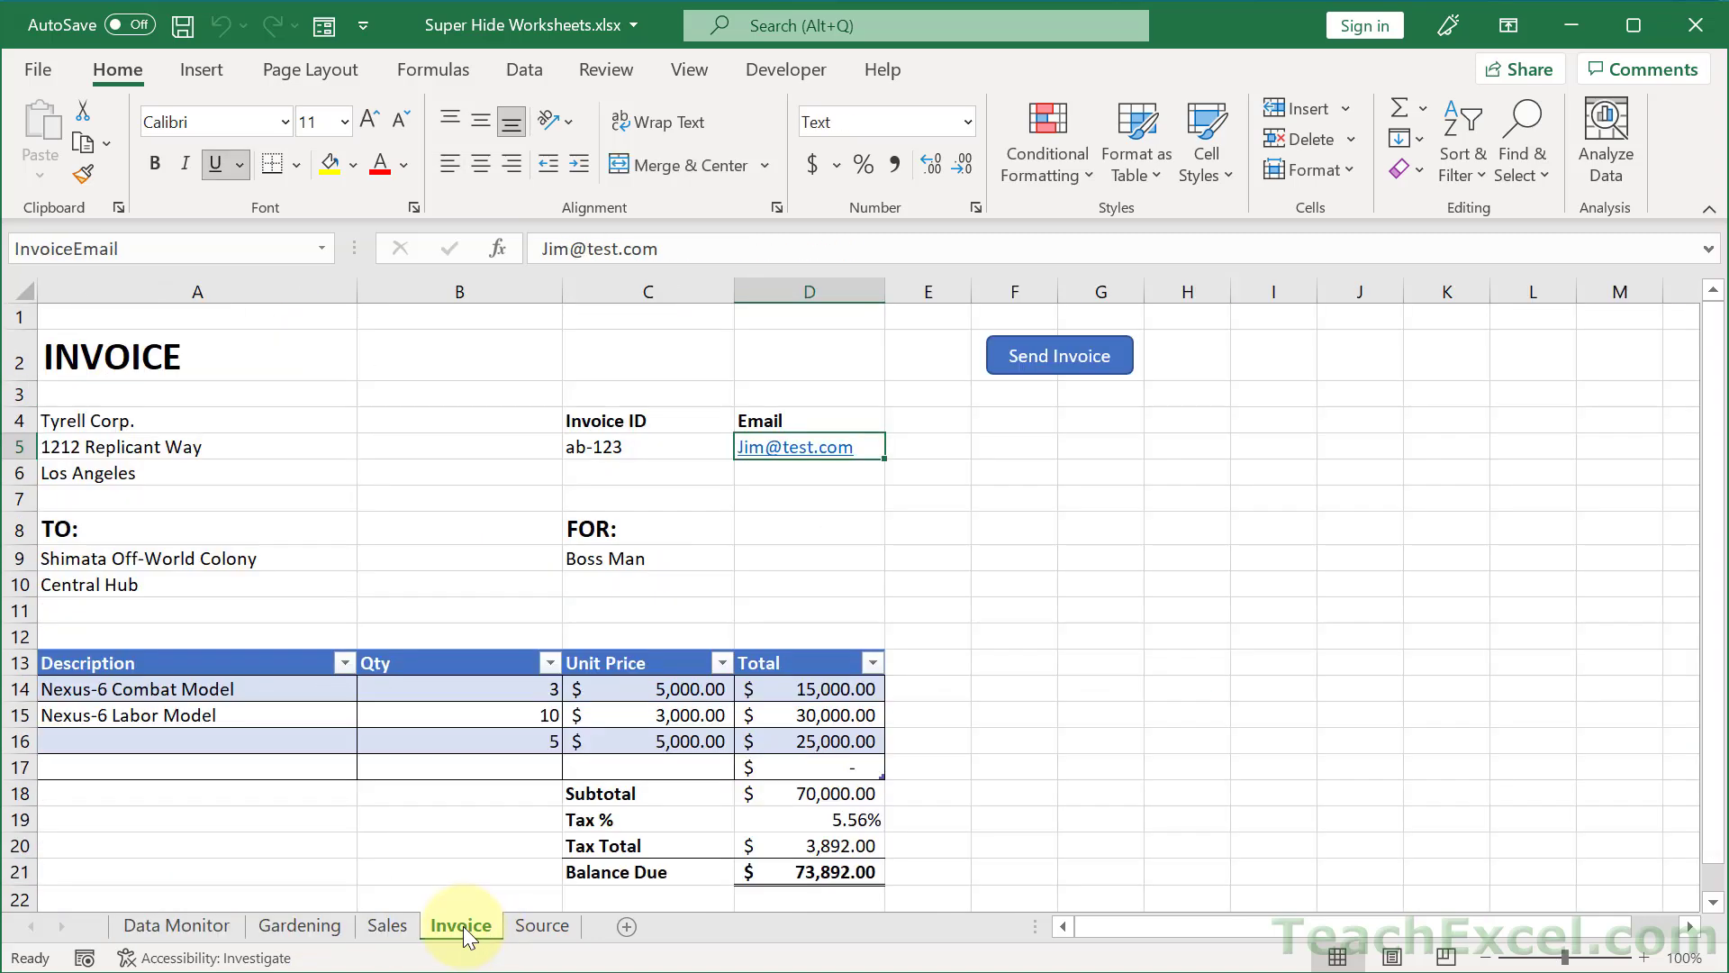
pyautogui.click(515, 926)
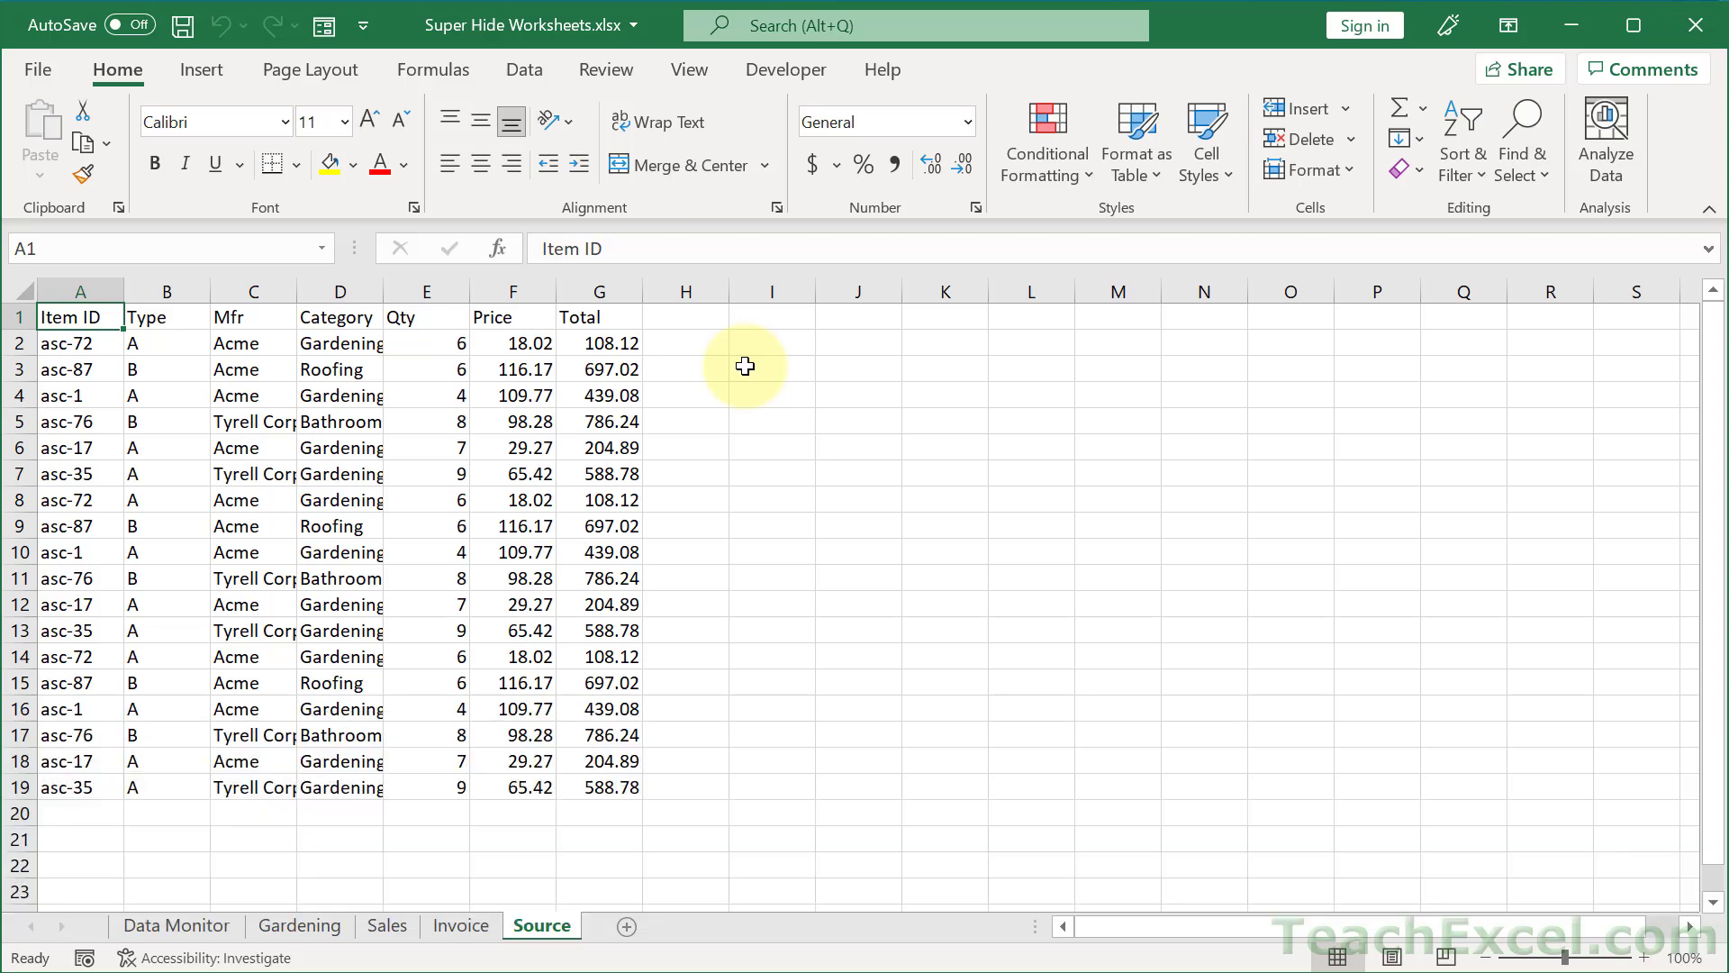
# - In the VBA editor, select Sheet5 (Source) to show its Visible property
pyautogui.hotkey('alt', 'F11')
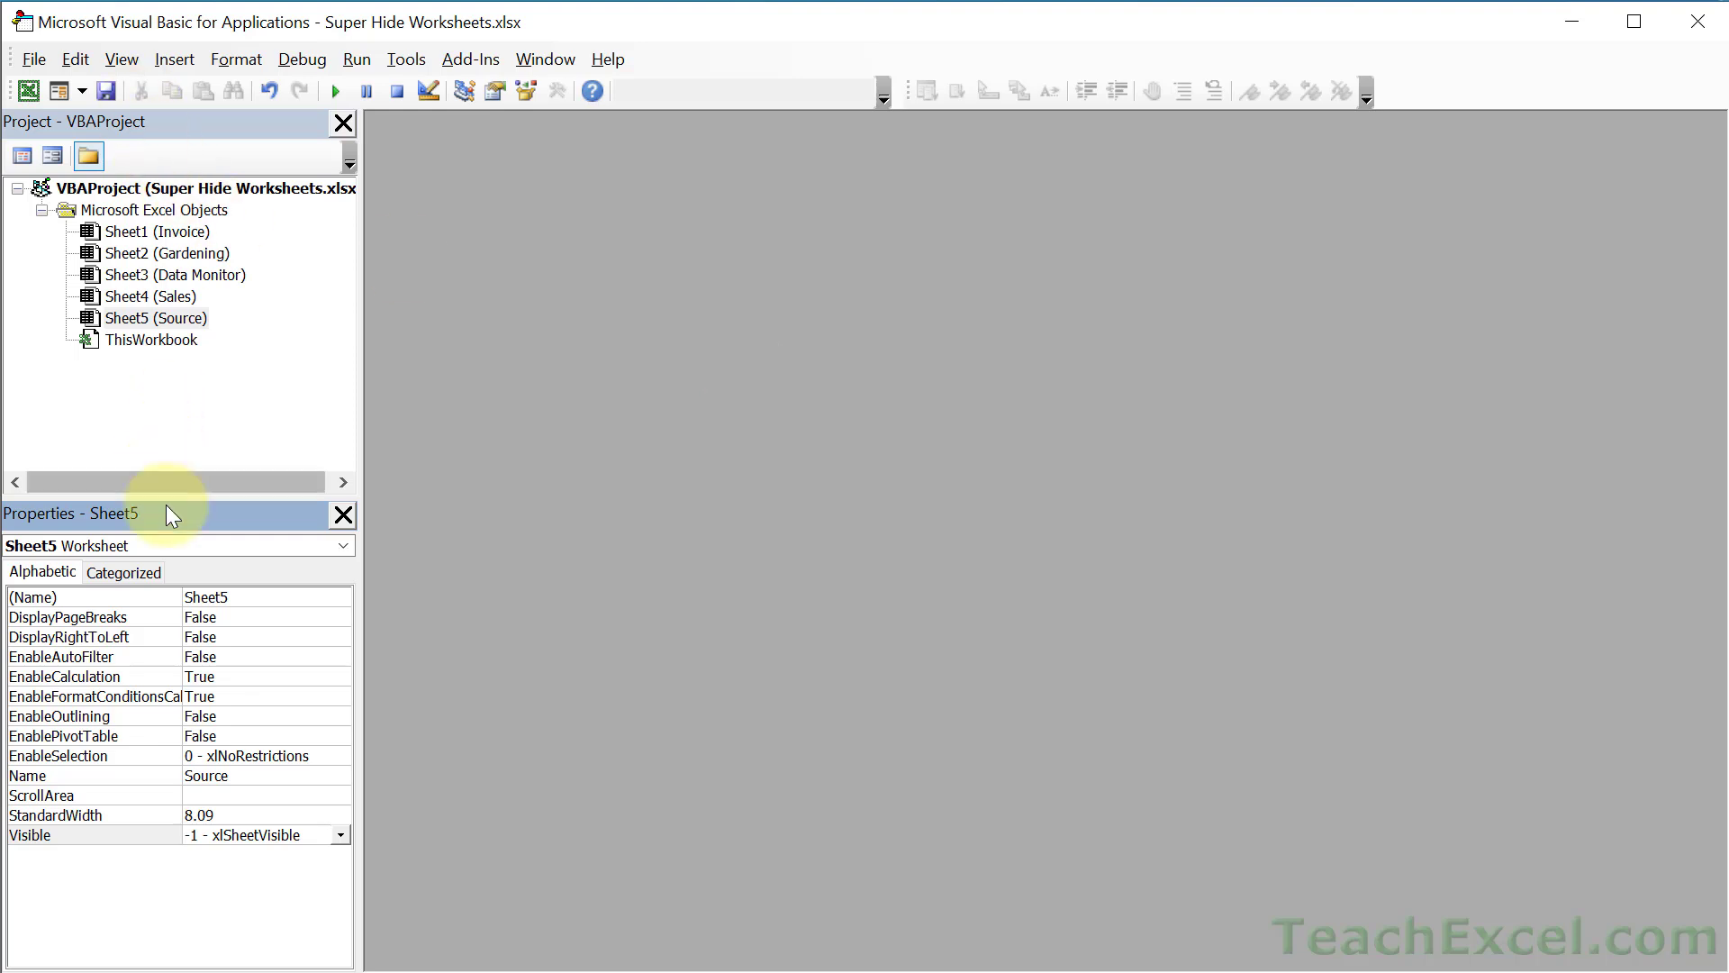
pyautogui.click(124, 60)
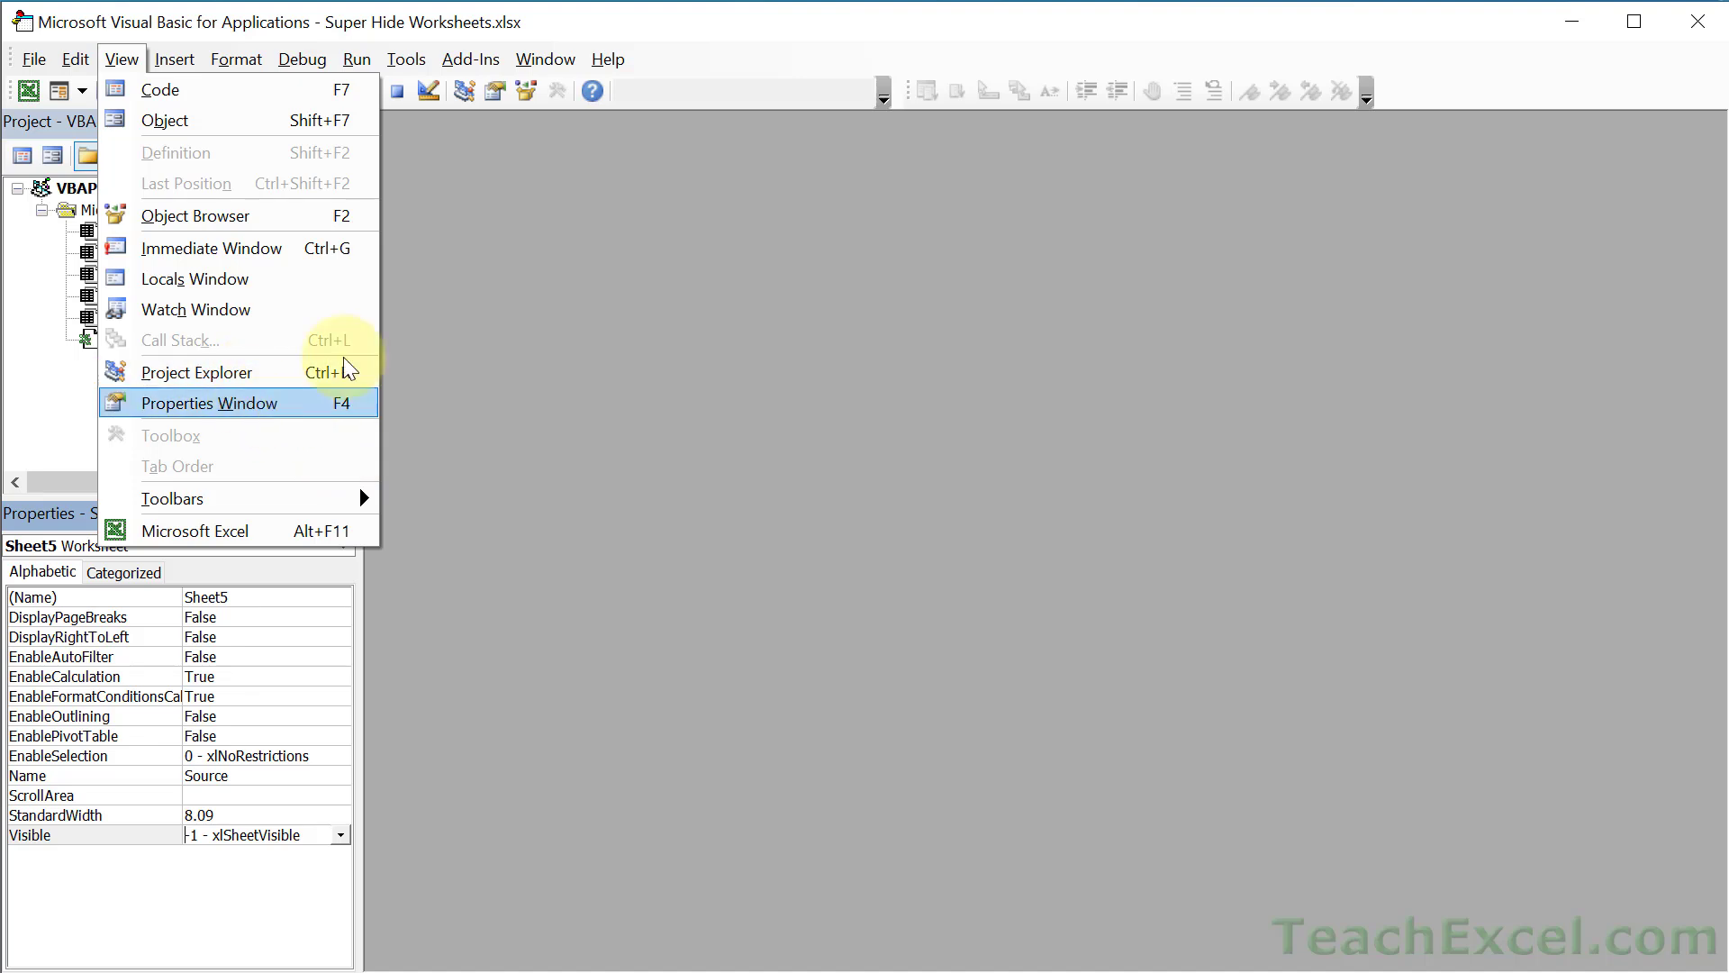
pyautogui.click(509, 359)
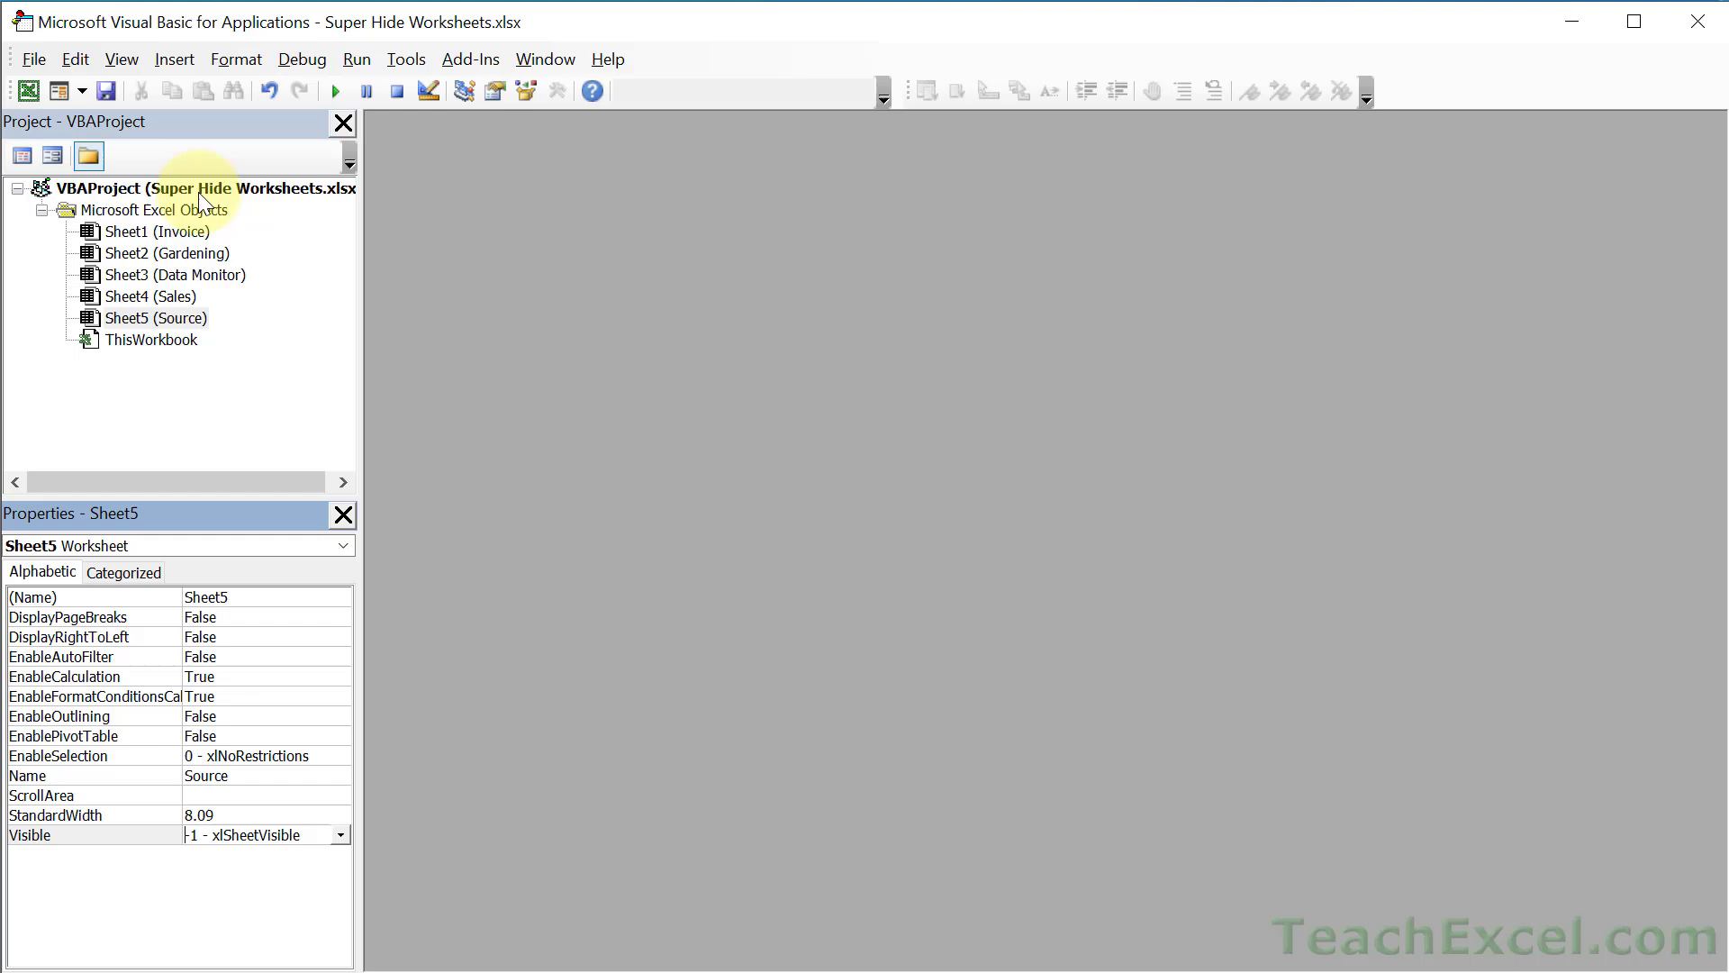
pyautogui.click(126, 318)
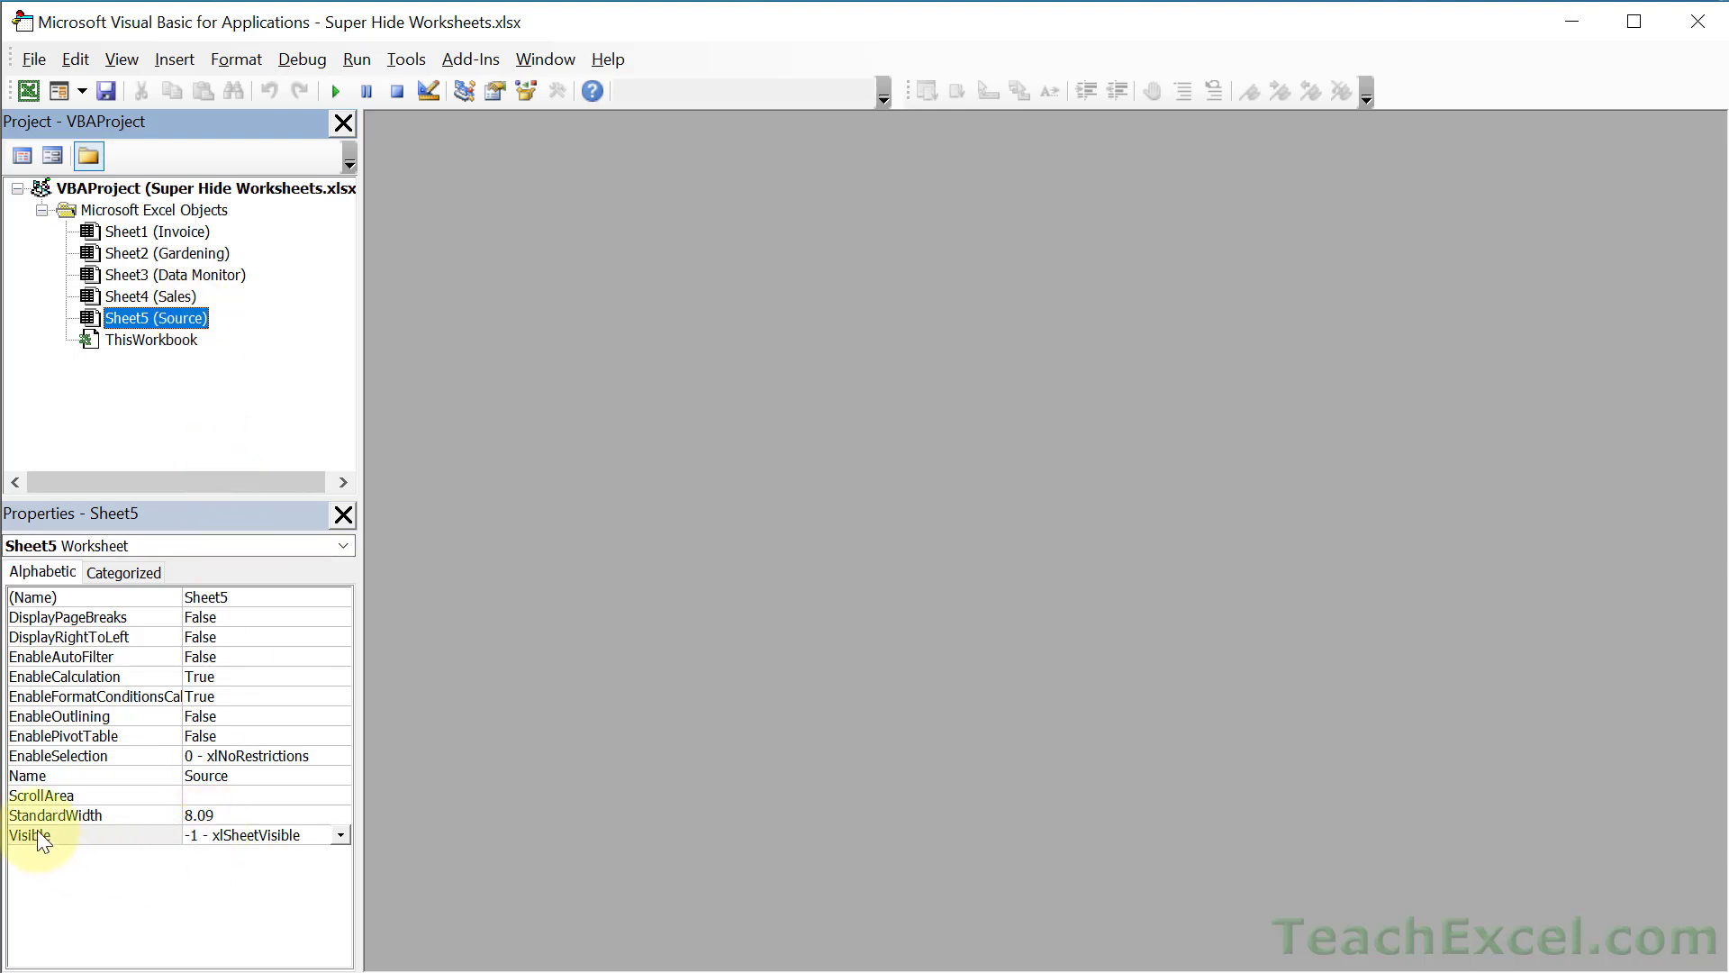
# - Set Sheet5 (Source) Visible to 2 - xlSheetVeryHidden, verify it, and return to Excel
pyautogui.click(341, 835)
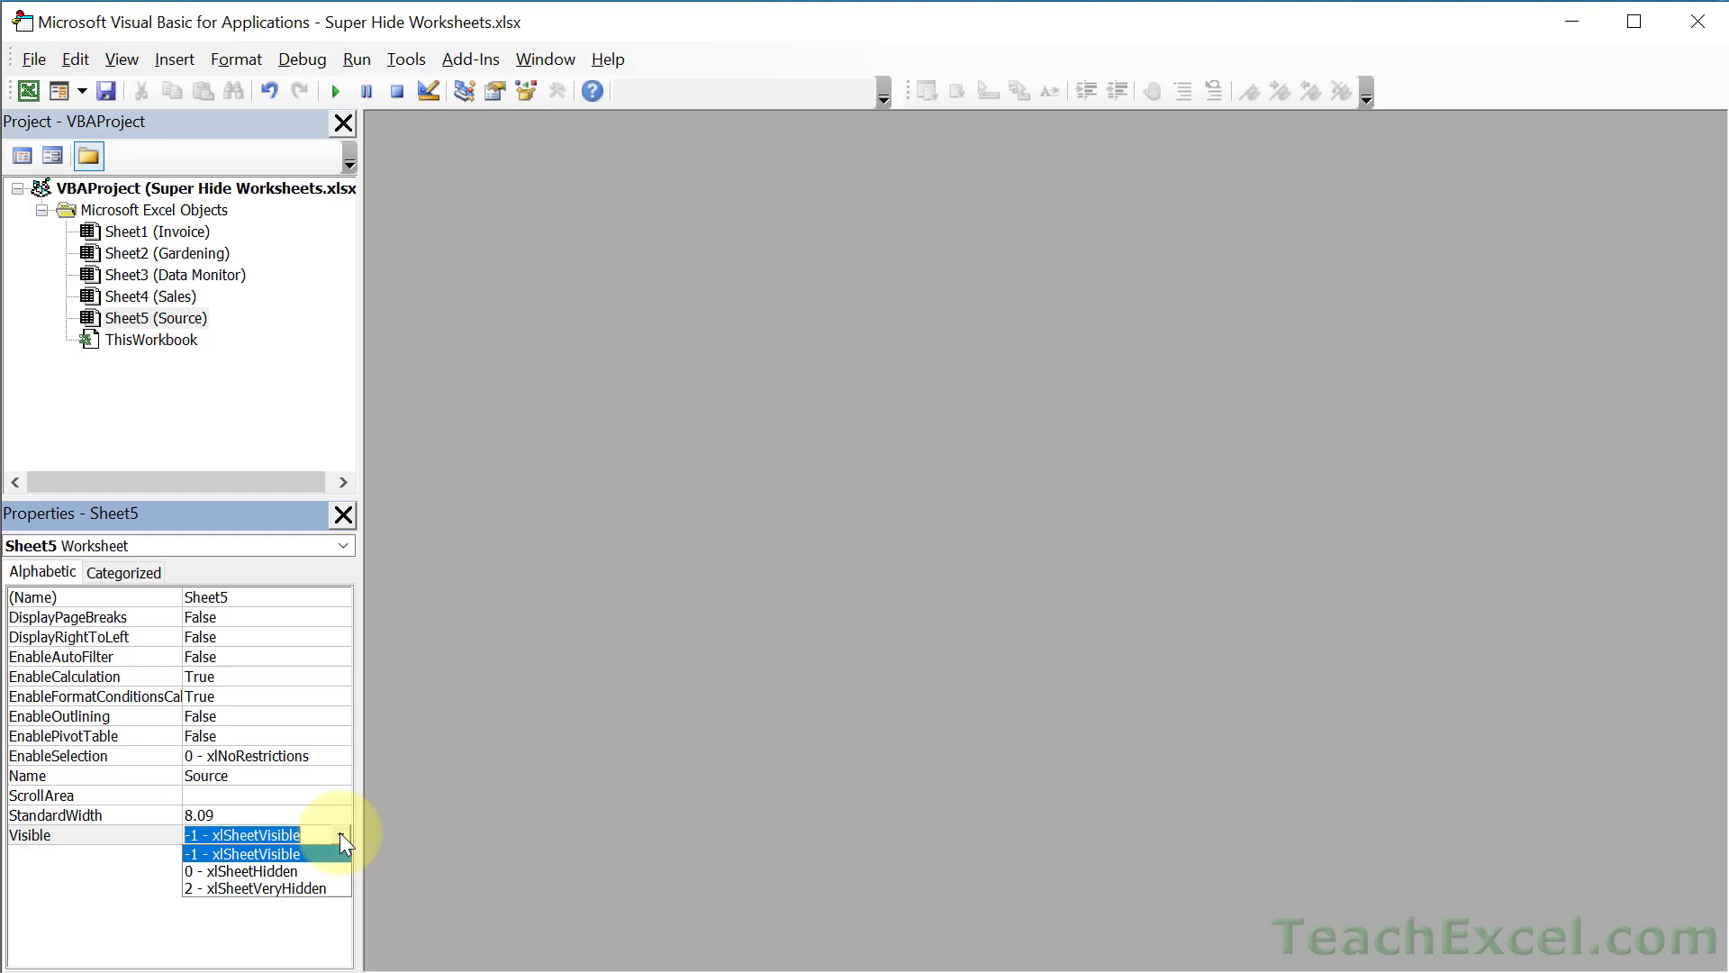
pyautogui.click(322, 890)
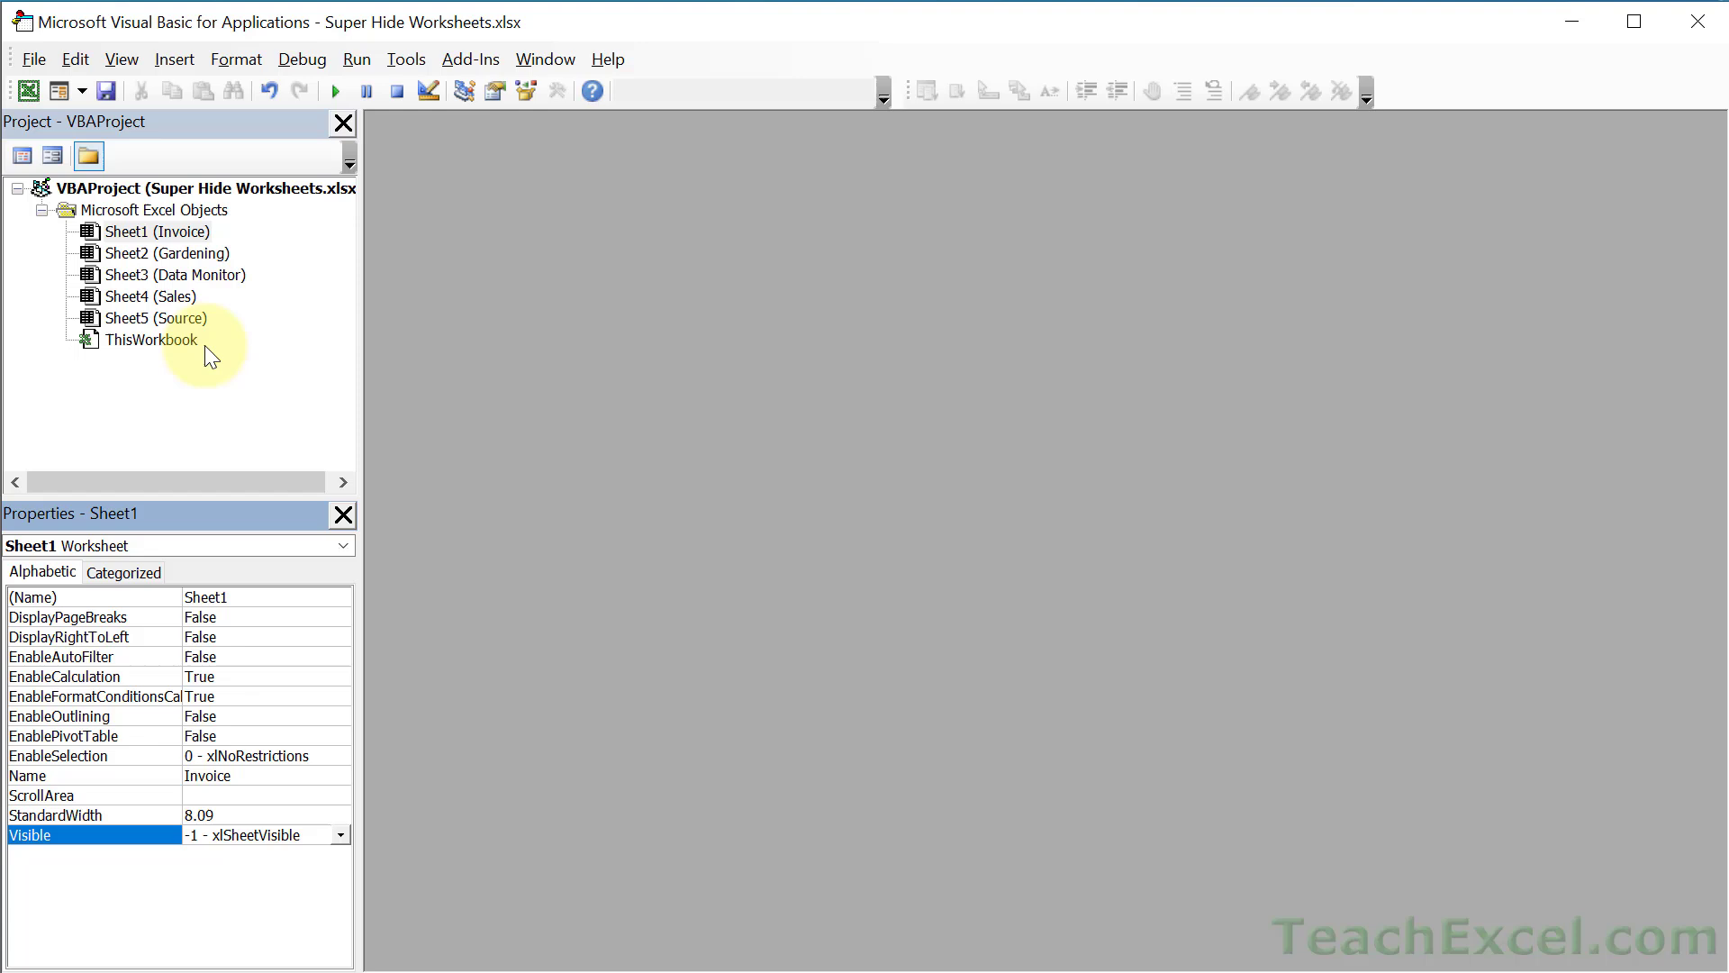
pyautogui.click(169, 320)
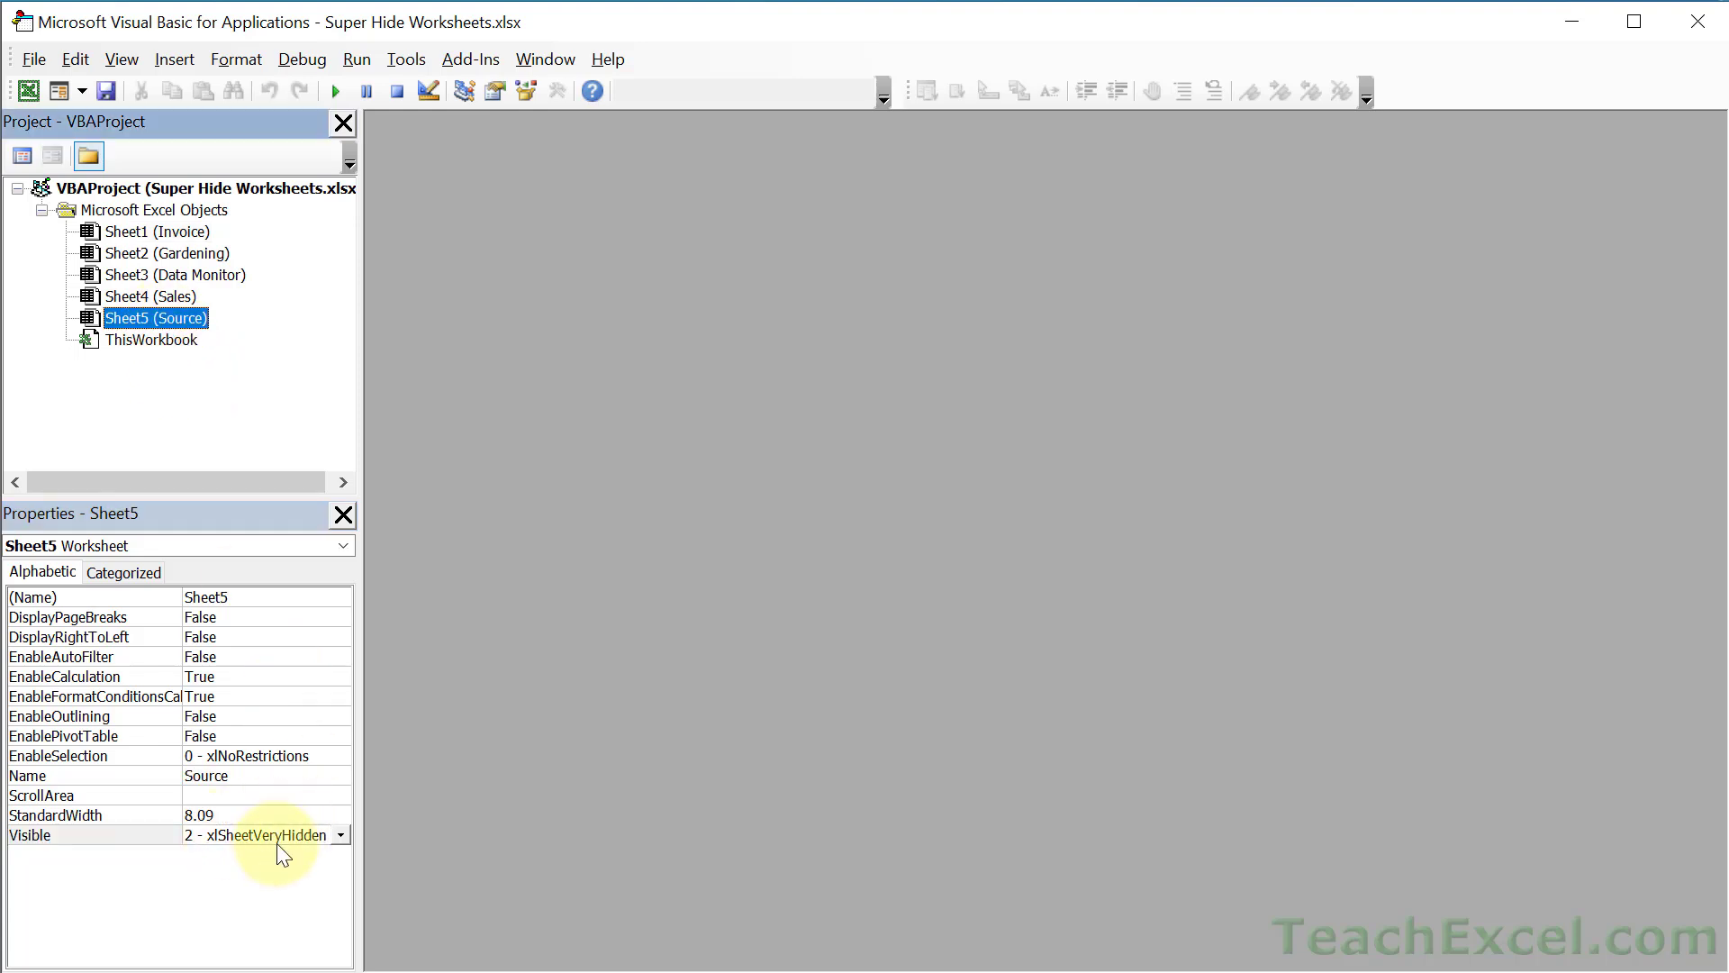
pyautogui.hotkey('alt', 'F11')
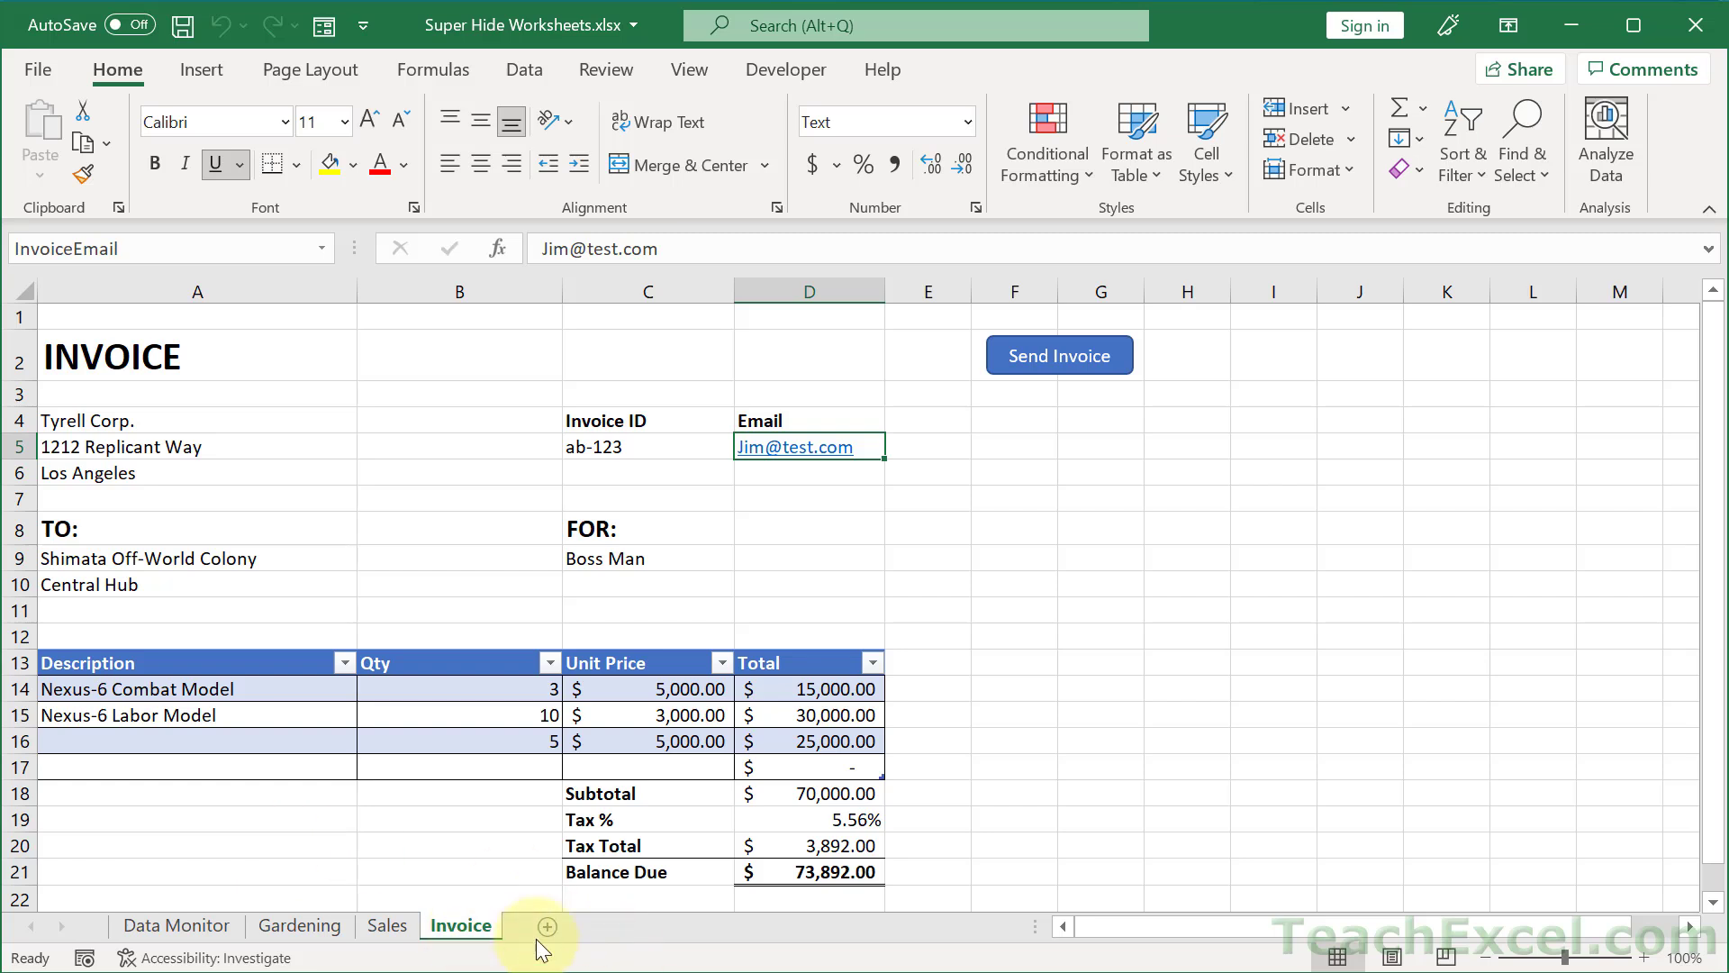
# - Verify Unhide is greyed out on the Invoice tab, then go back to the VBA editor
pyautogui.rightClick(456, 920)
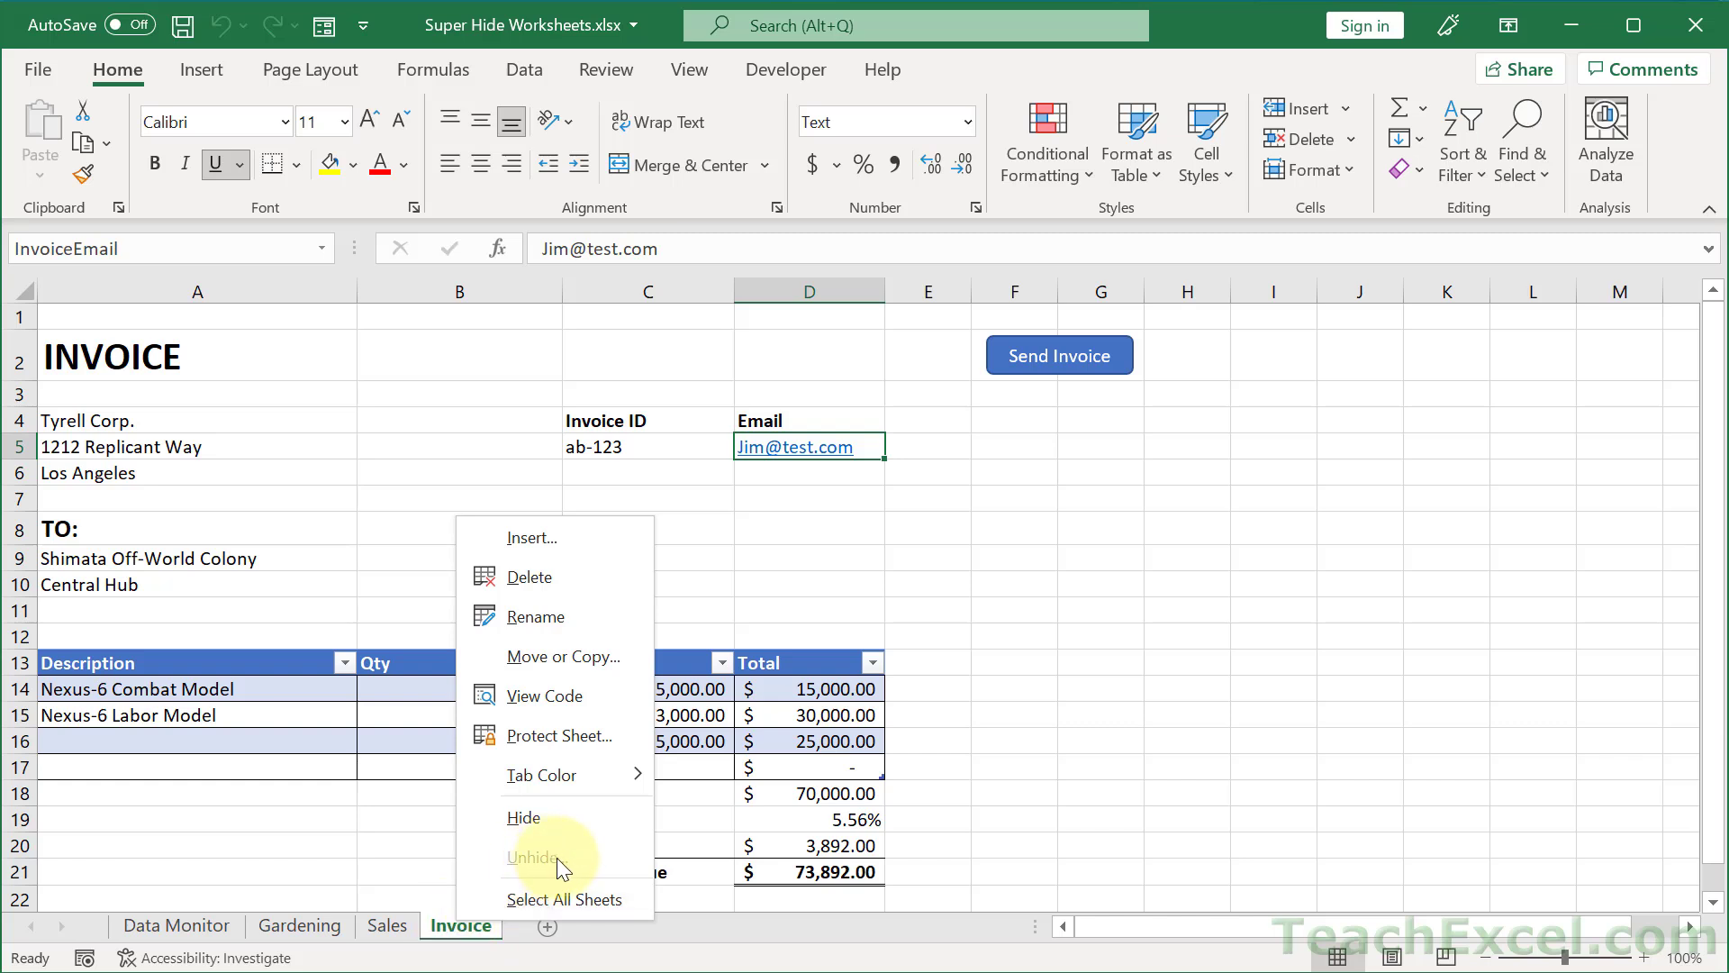
pyautogui.press('Escape')
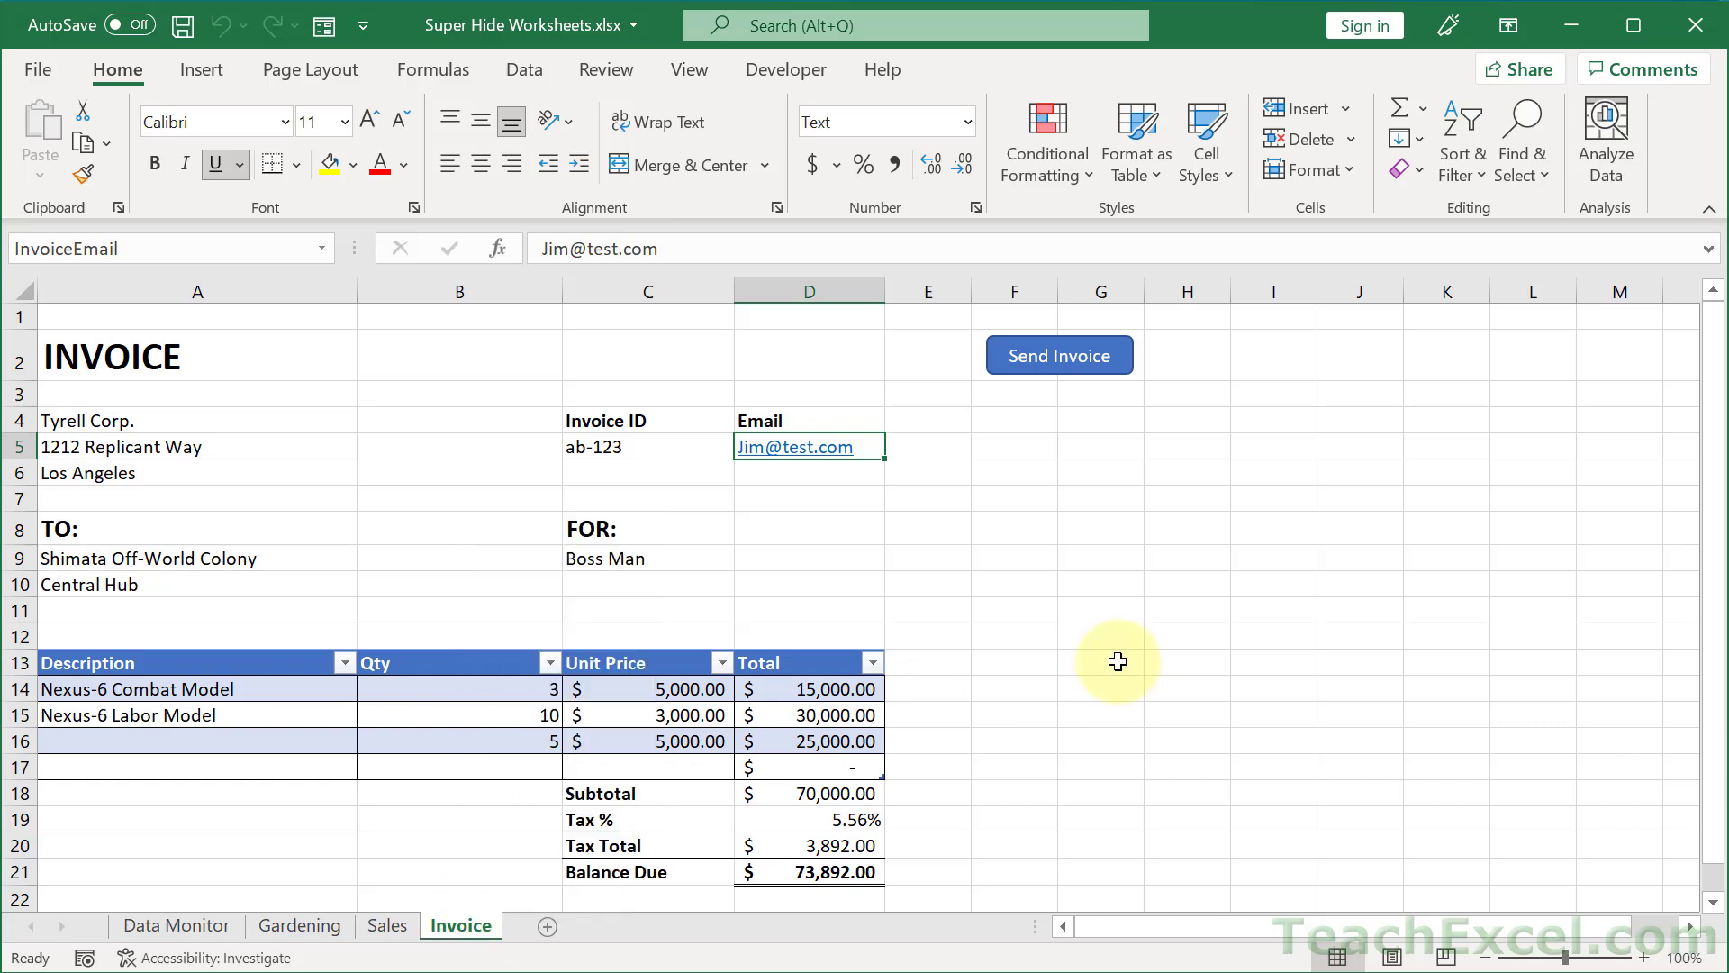
pyautogui.hotkey('alt', 'F11')
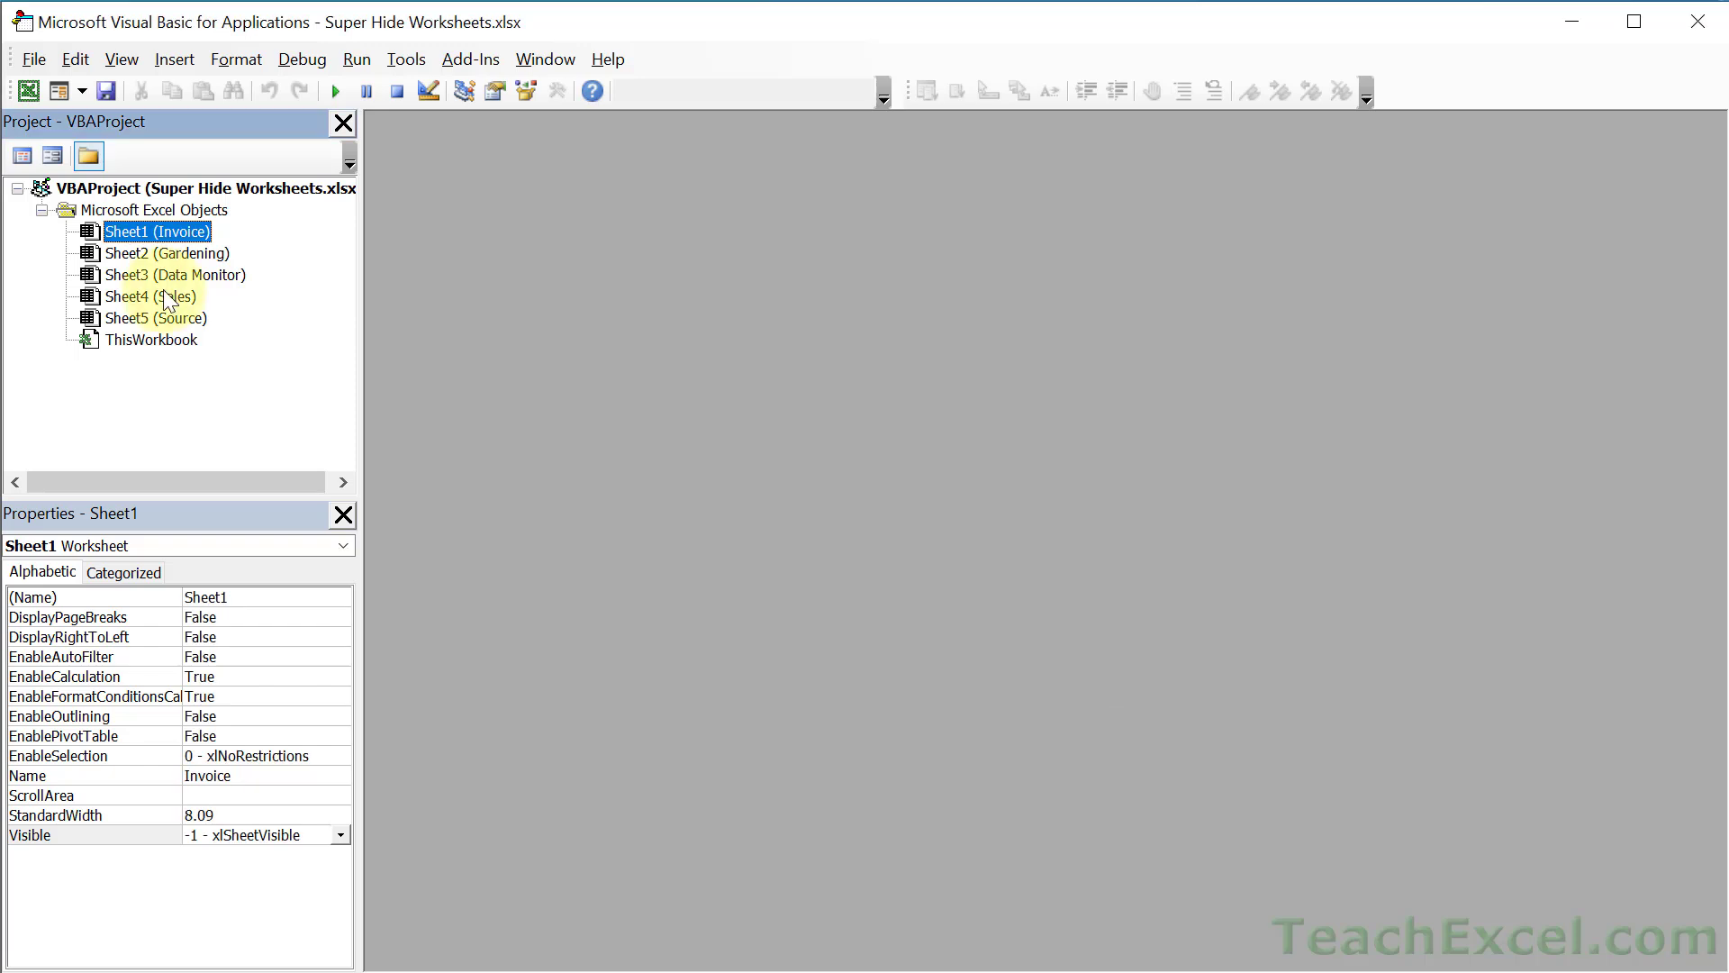
# - Set Sheet5 (Source) Visible to -1 - xlSheetVisible and view its restored tab in Excel
pyautogui.click(159, 318)
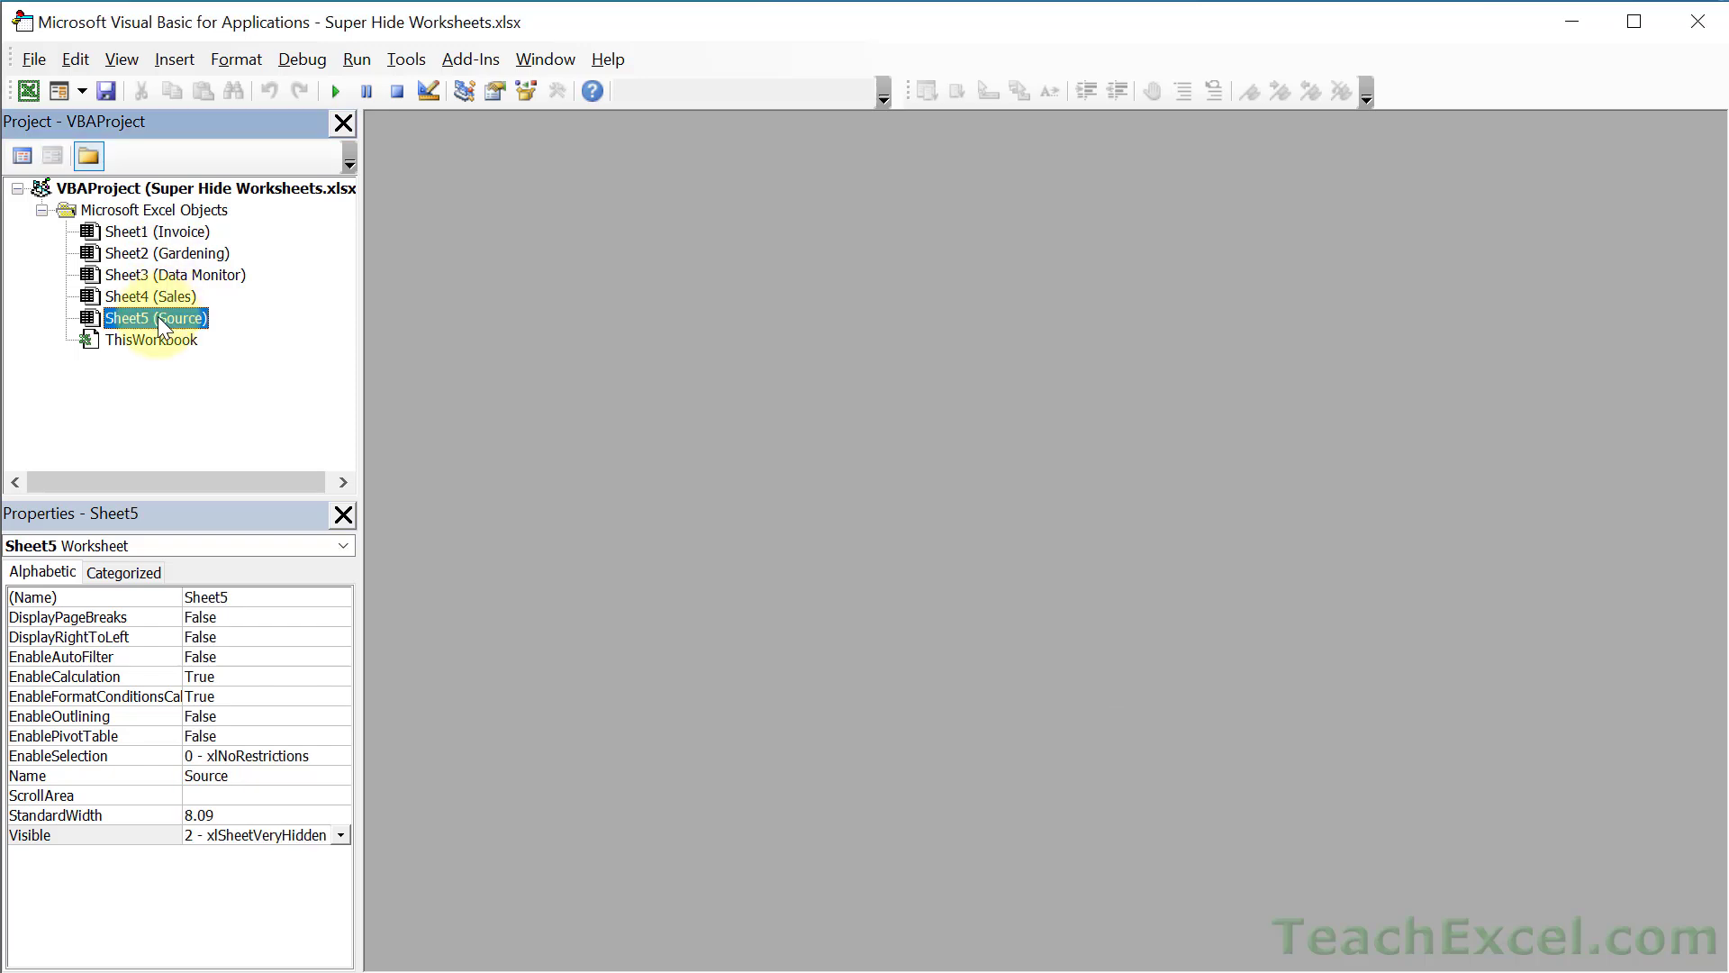
pyautogui.click(340, 834)
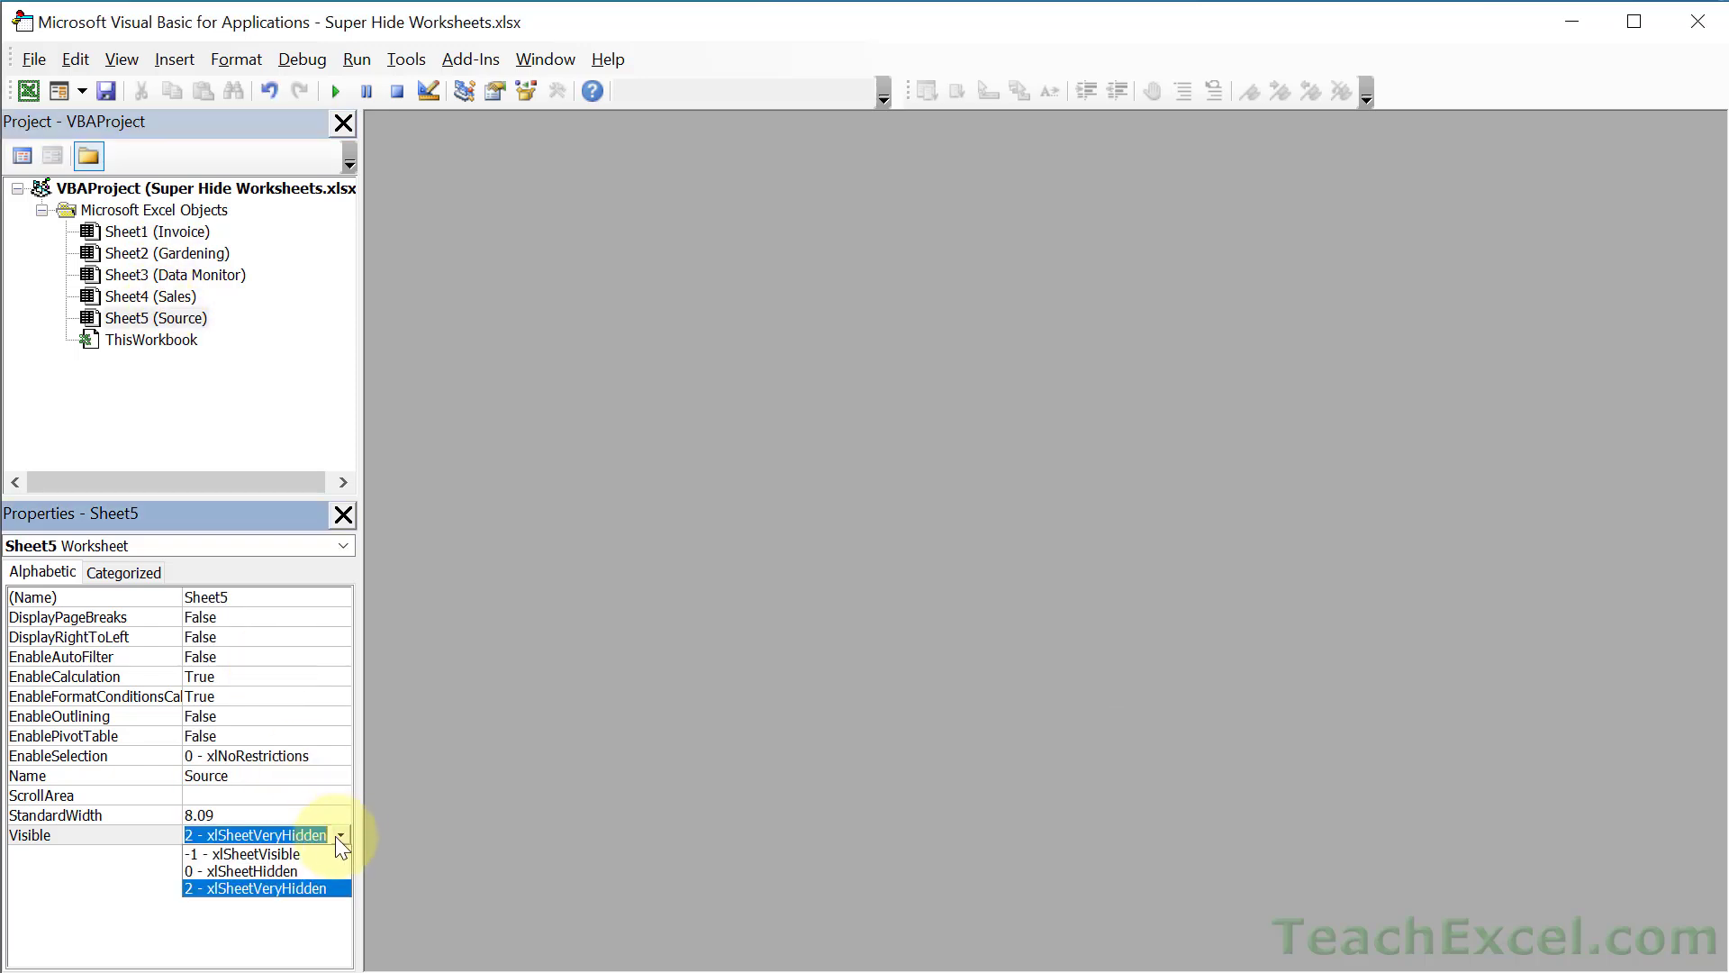
pyautogui.click(249, 857)
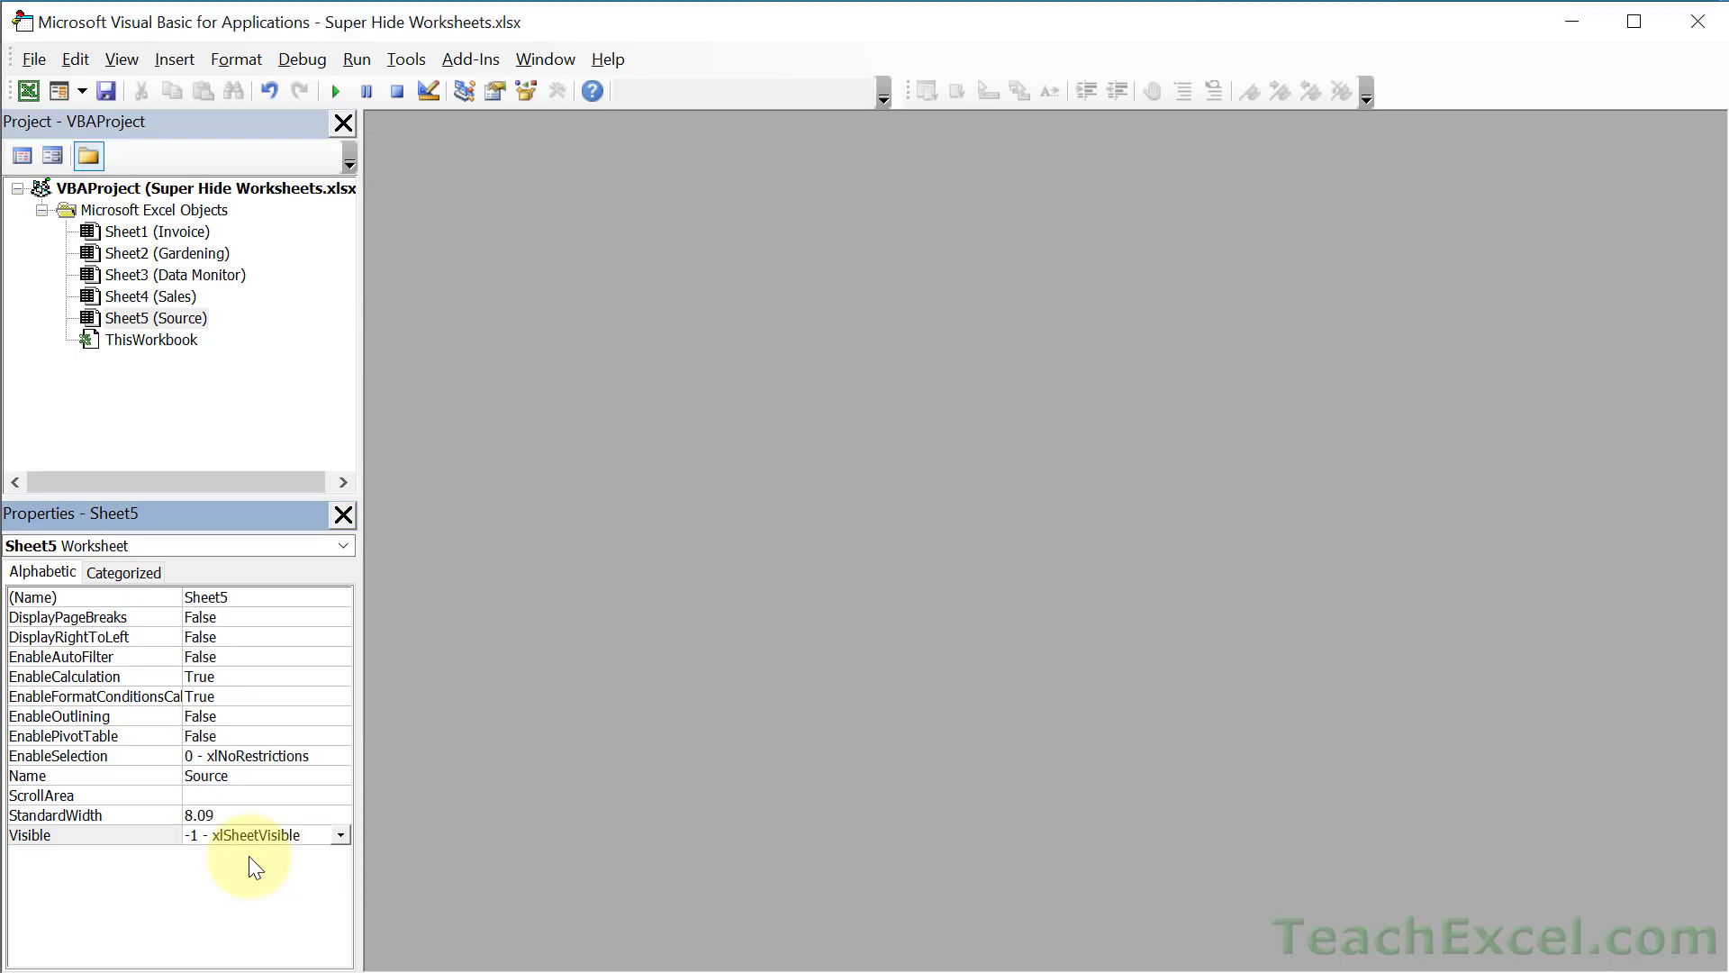
pyautogui.hotkey('alt', 'F11')
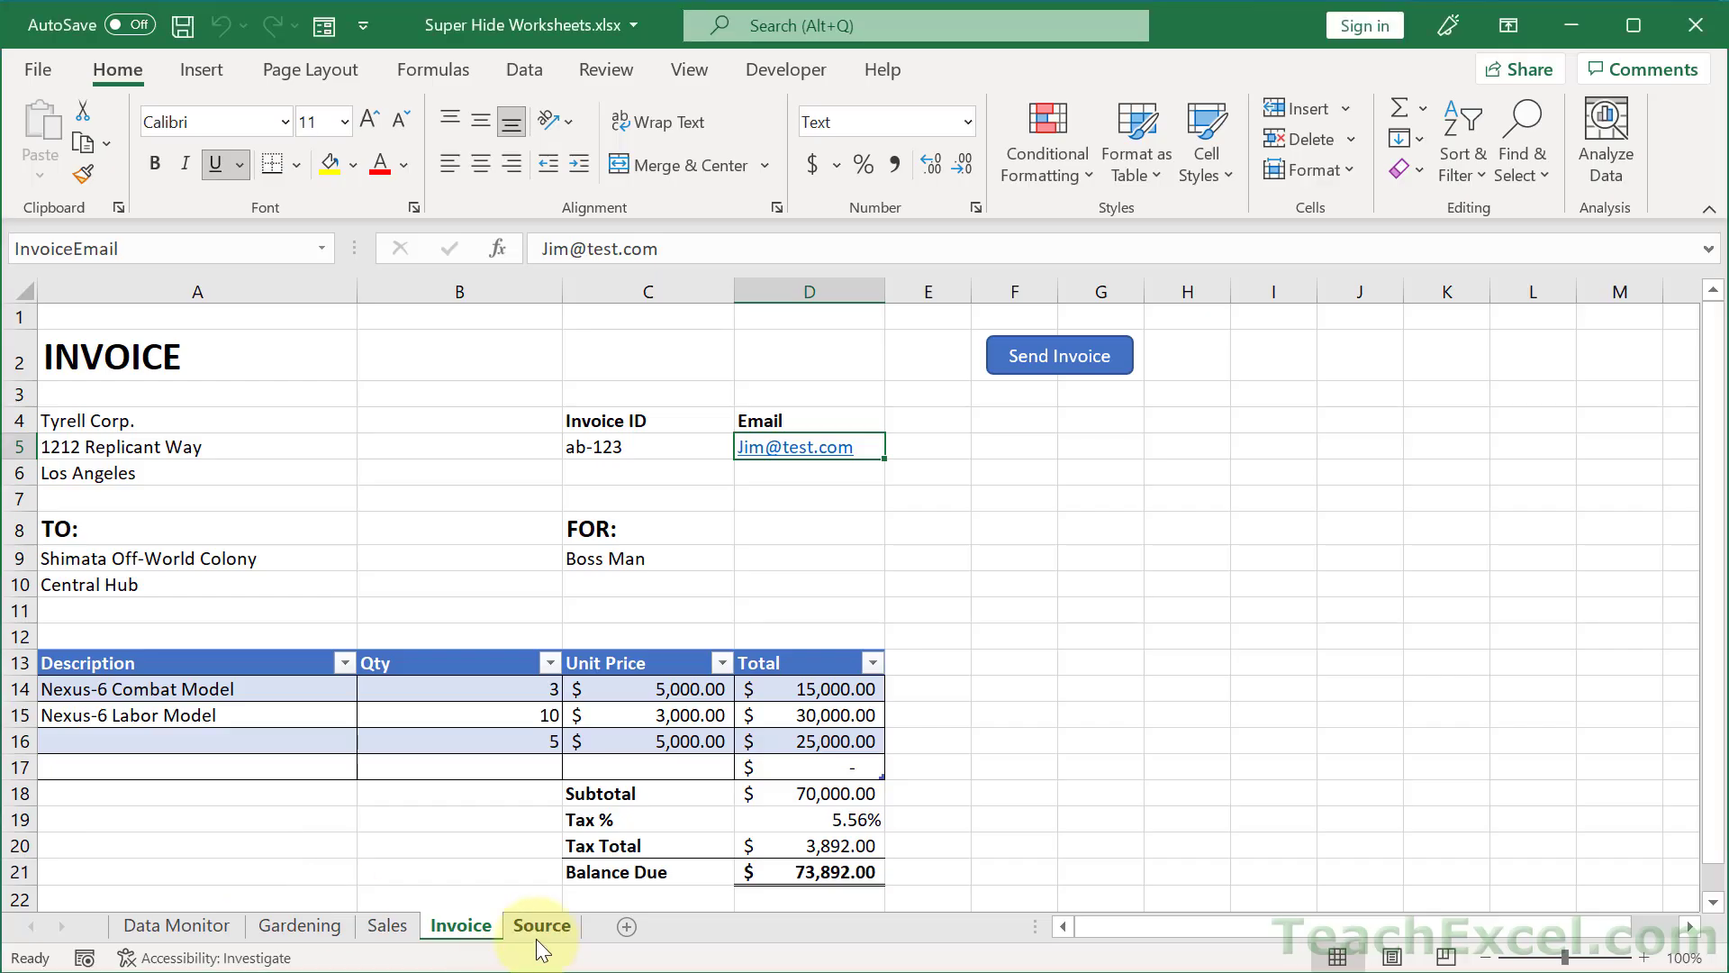
pyautogui.click(535, 933)
# - Set Sheet5 (Source) Visible back to 2 - xlSheetVeryHidden and reselect it to confirm
pyautogui.hotkey('alt', 'F11')
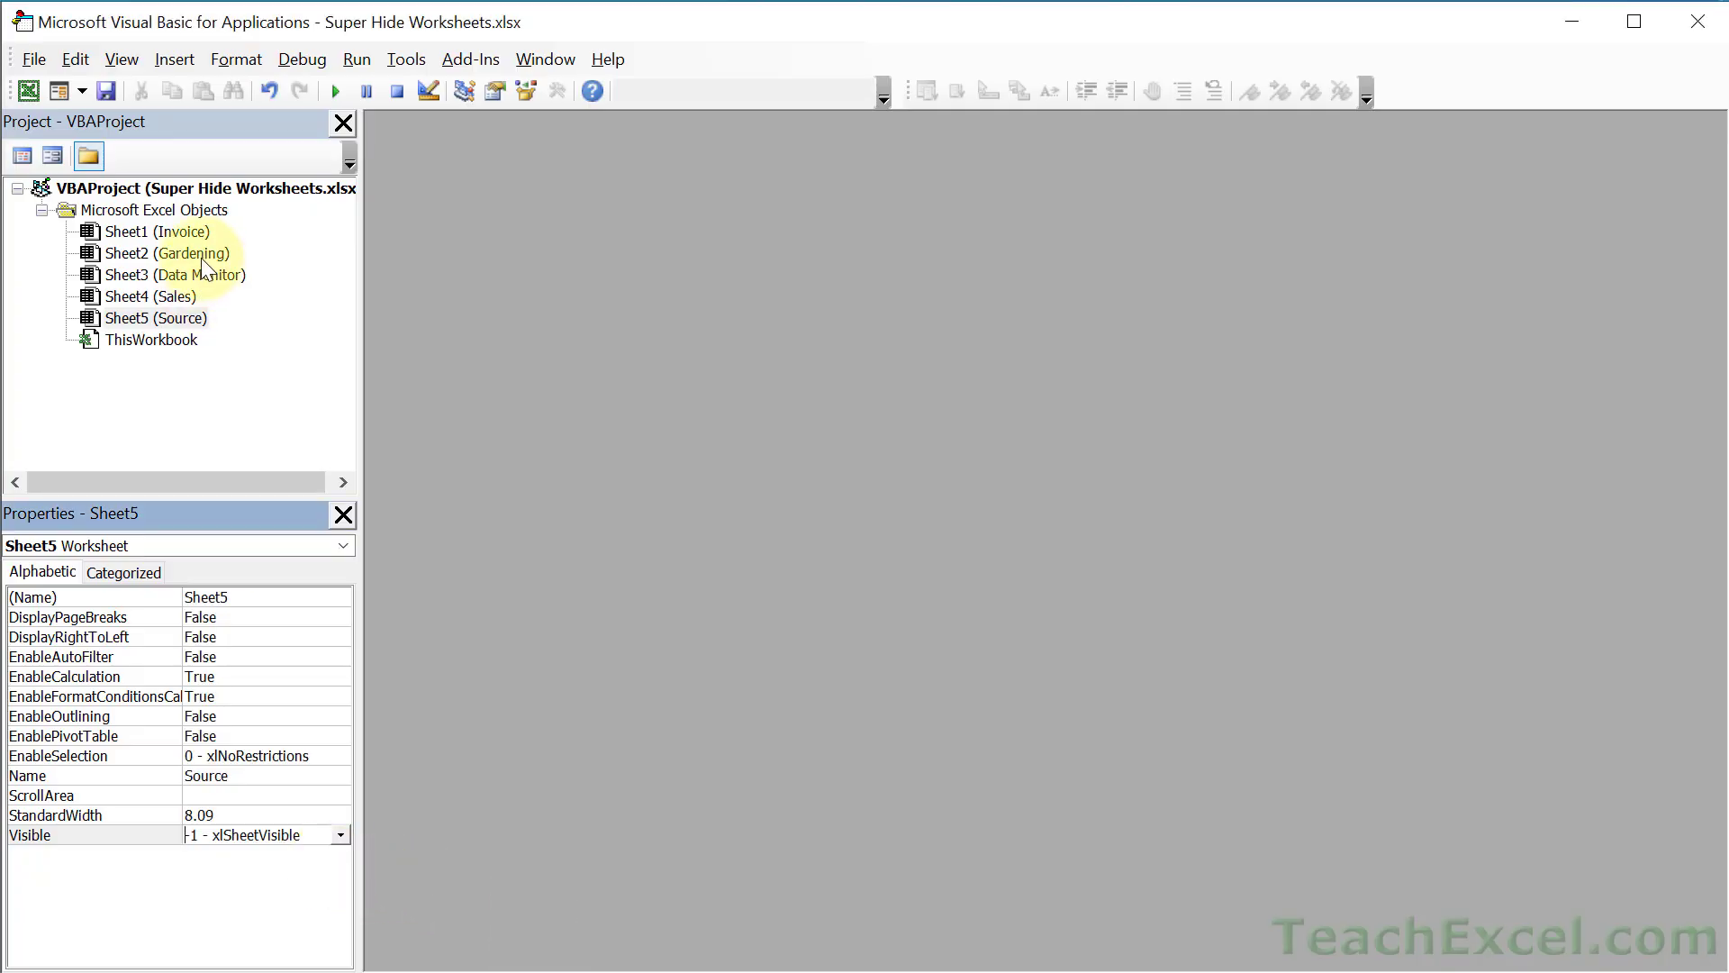
pyautogui.click(128, 317)
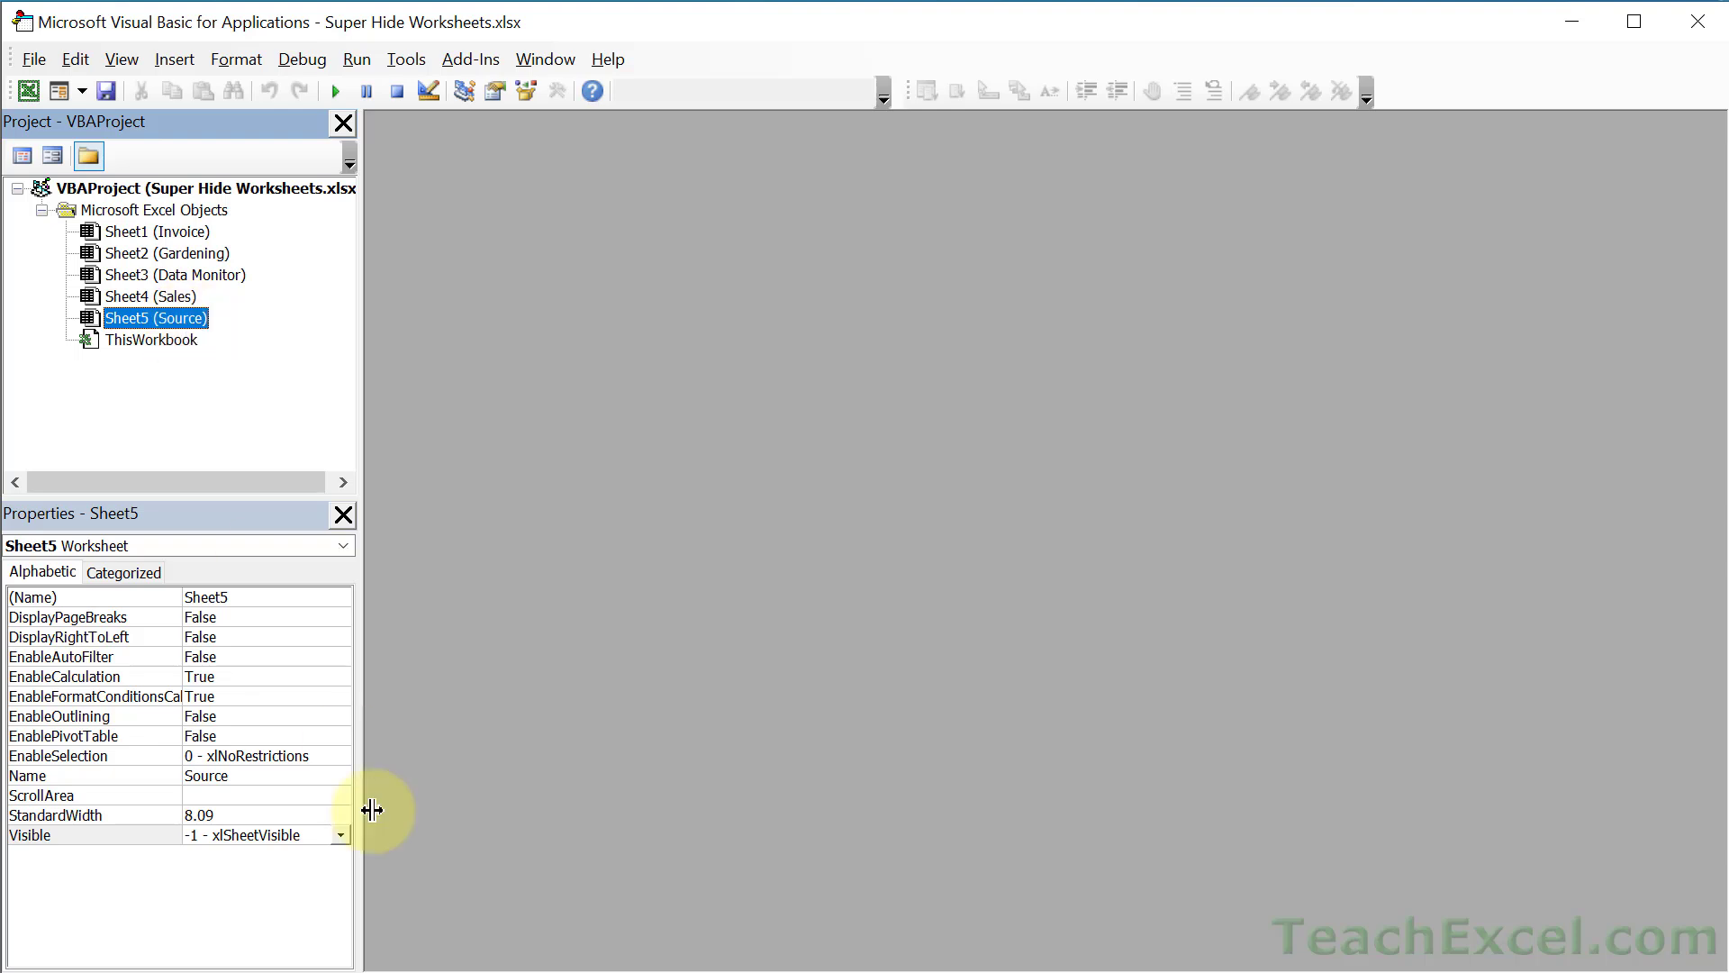
pyautogui.click(341, 835)
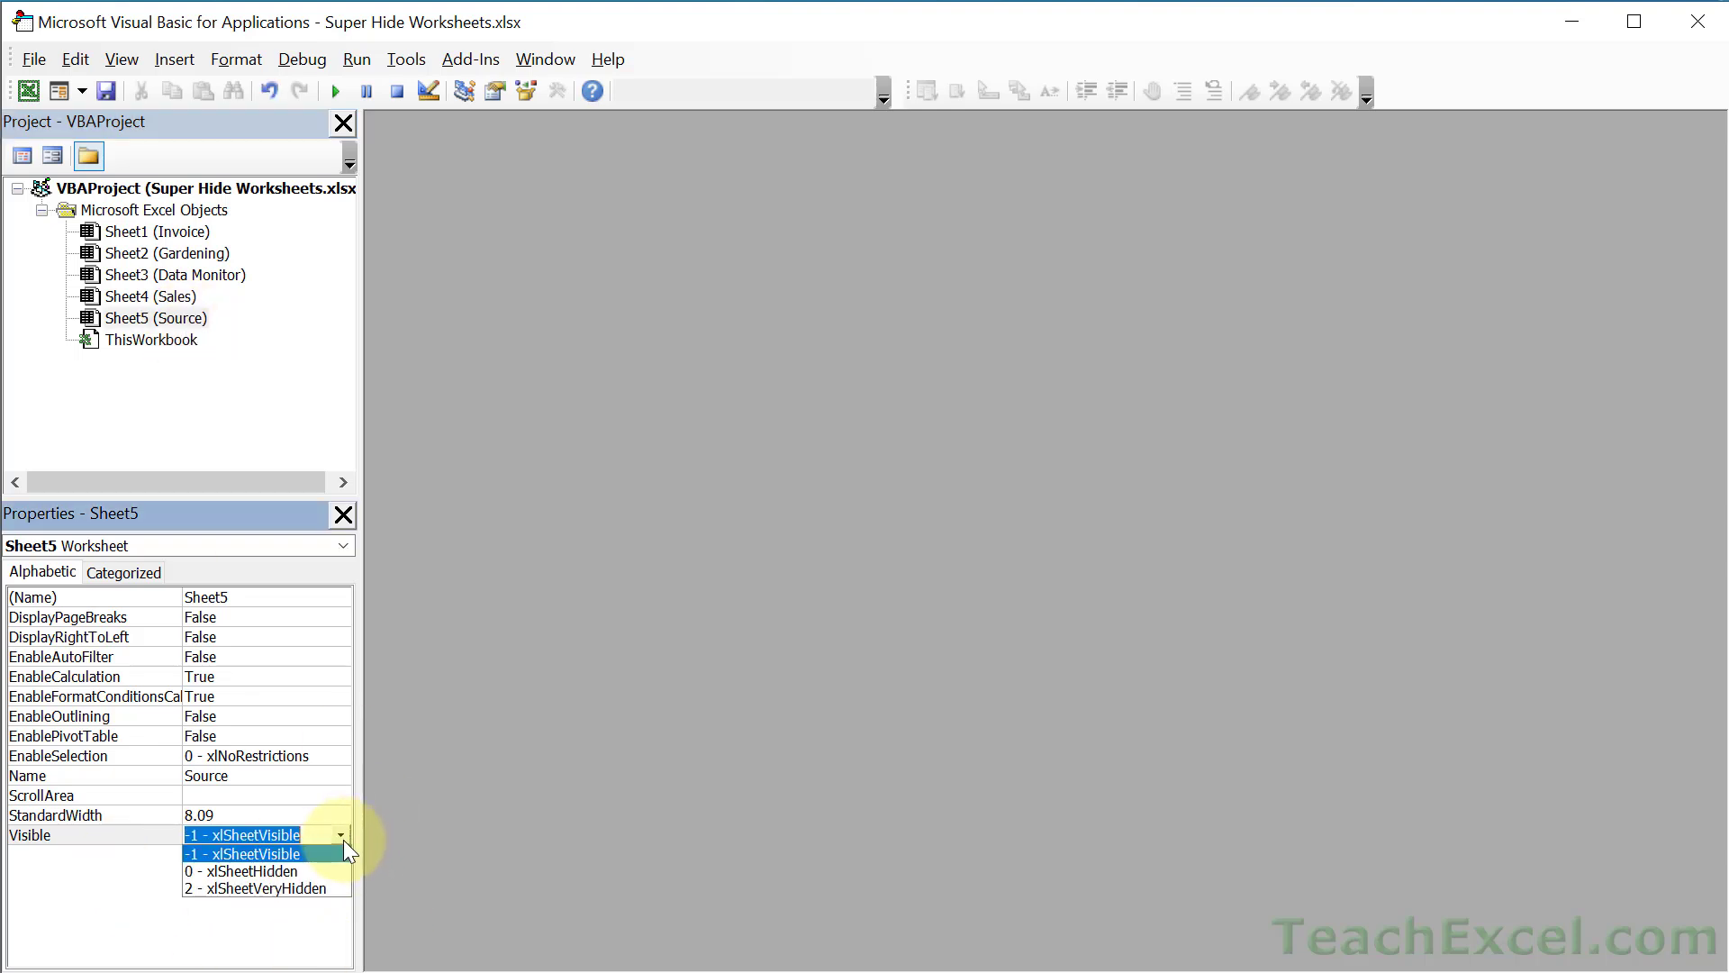
pyautogui.click(235, 888)
pyautogui.click(194, 319)
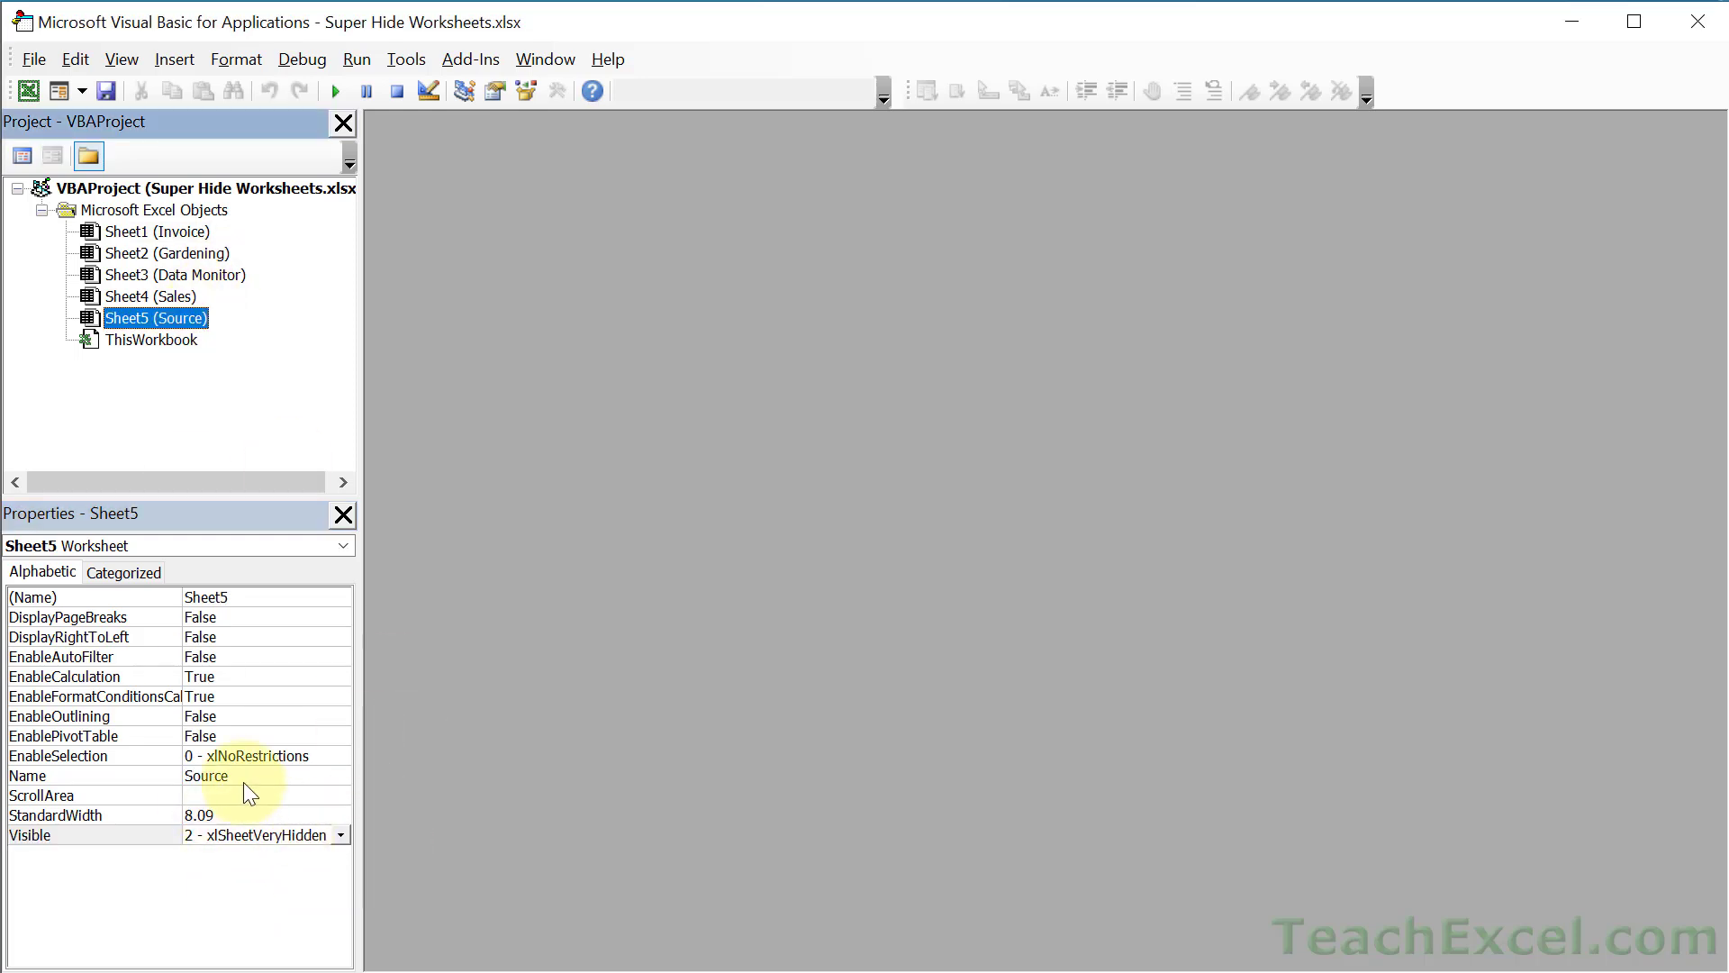
# - Lock VBAProject for viewing in its Protection settings, entering and confirming a password
pyautogui.click(126, 194)
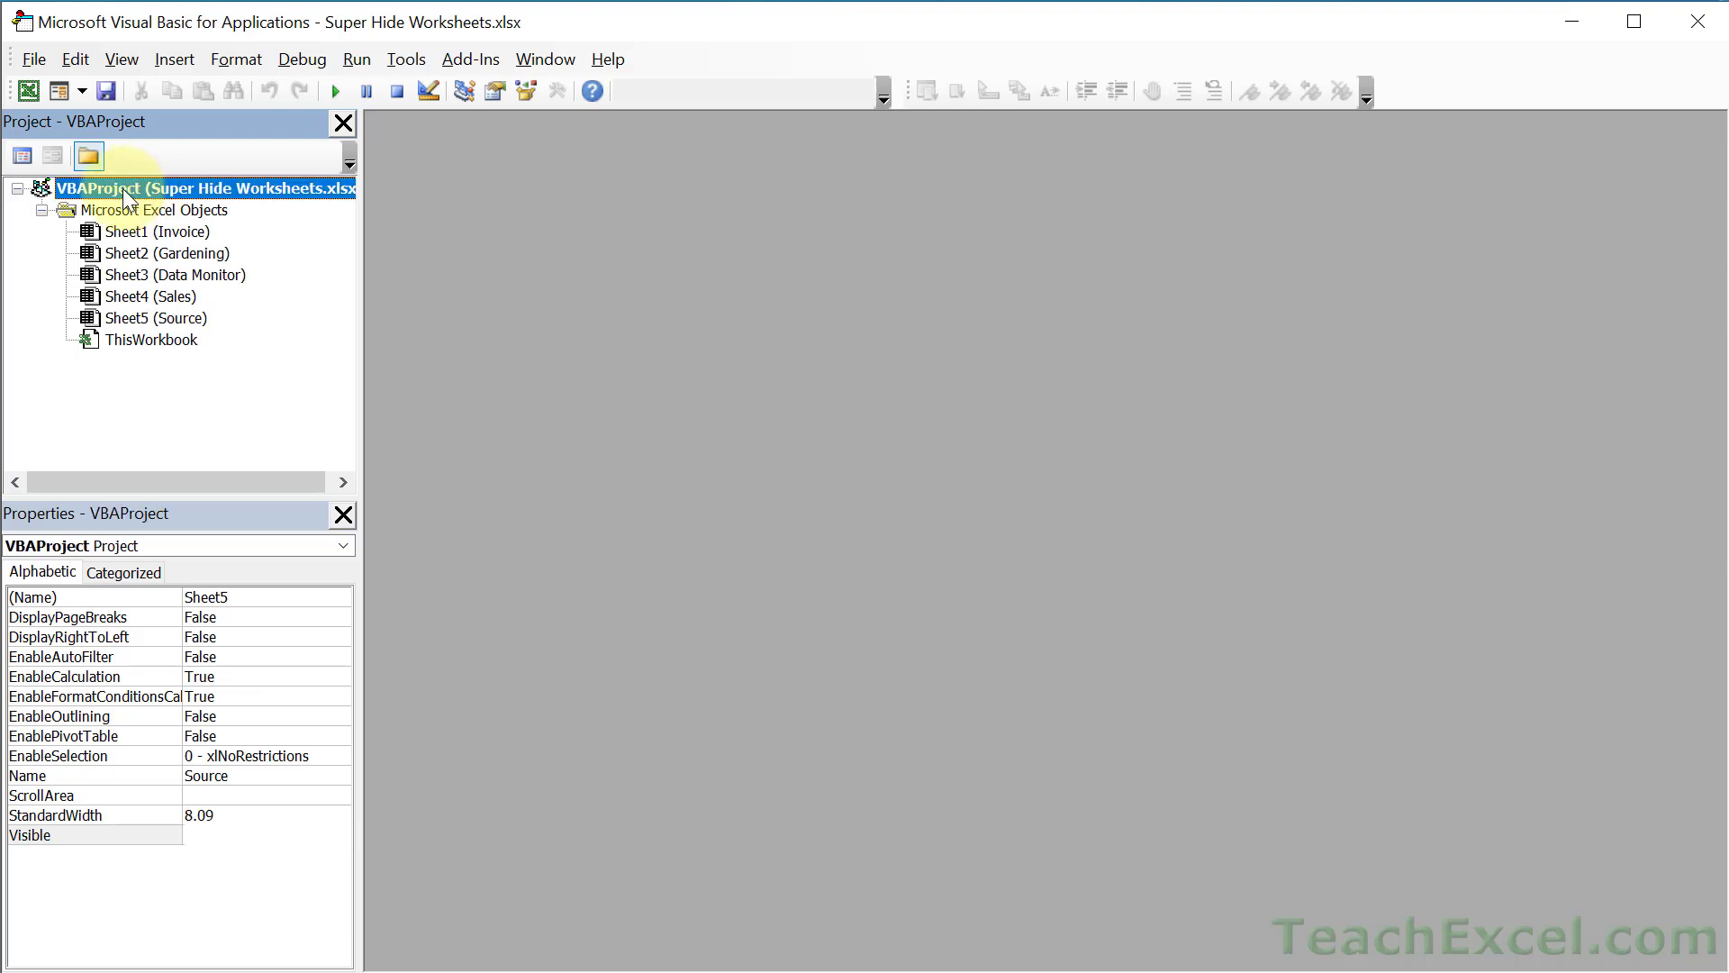
pyautogui.rightClick(126, 196)
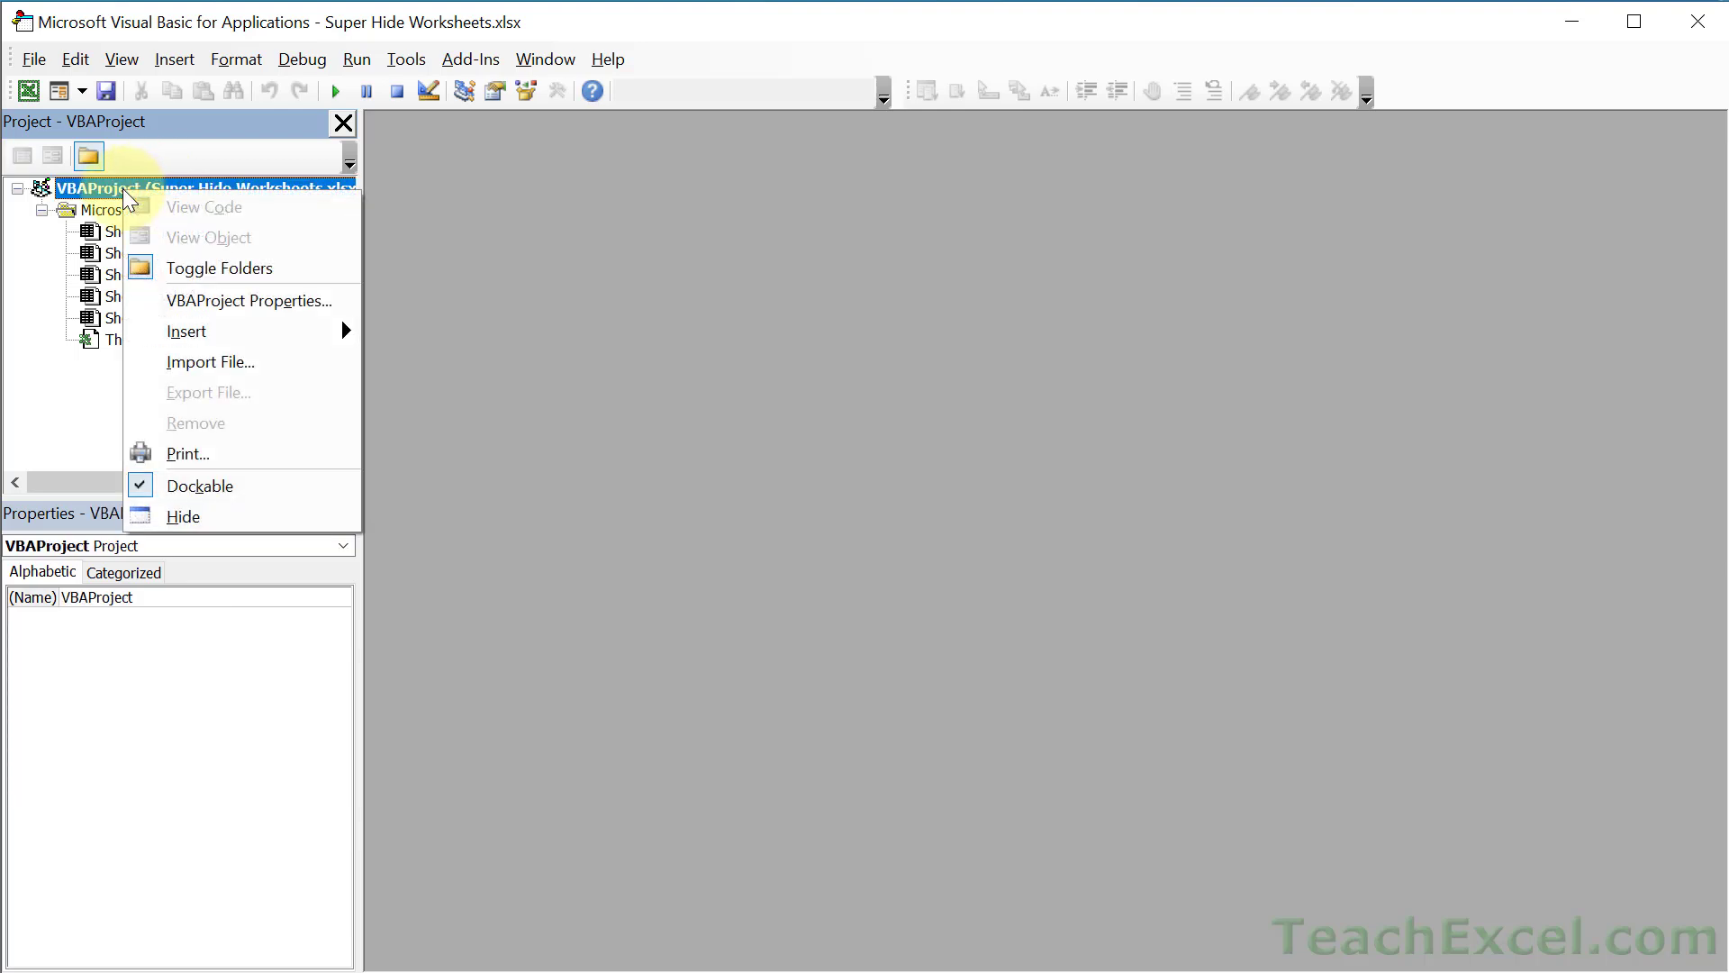
pyautogui.click(243, 303)
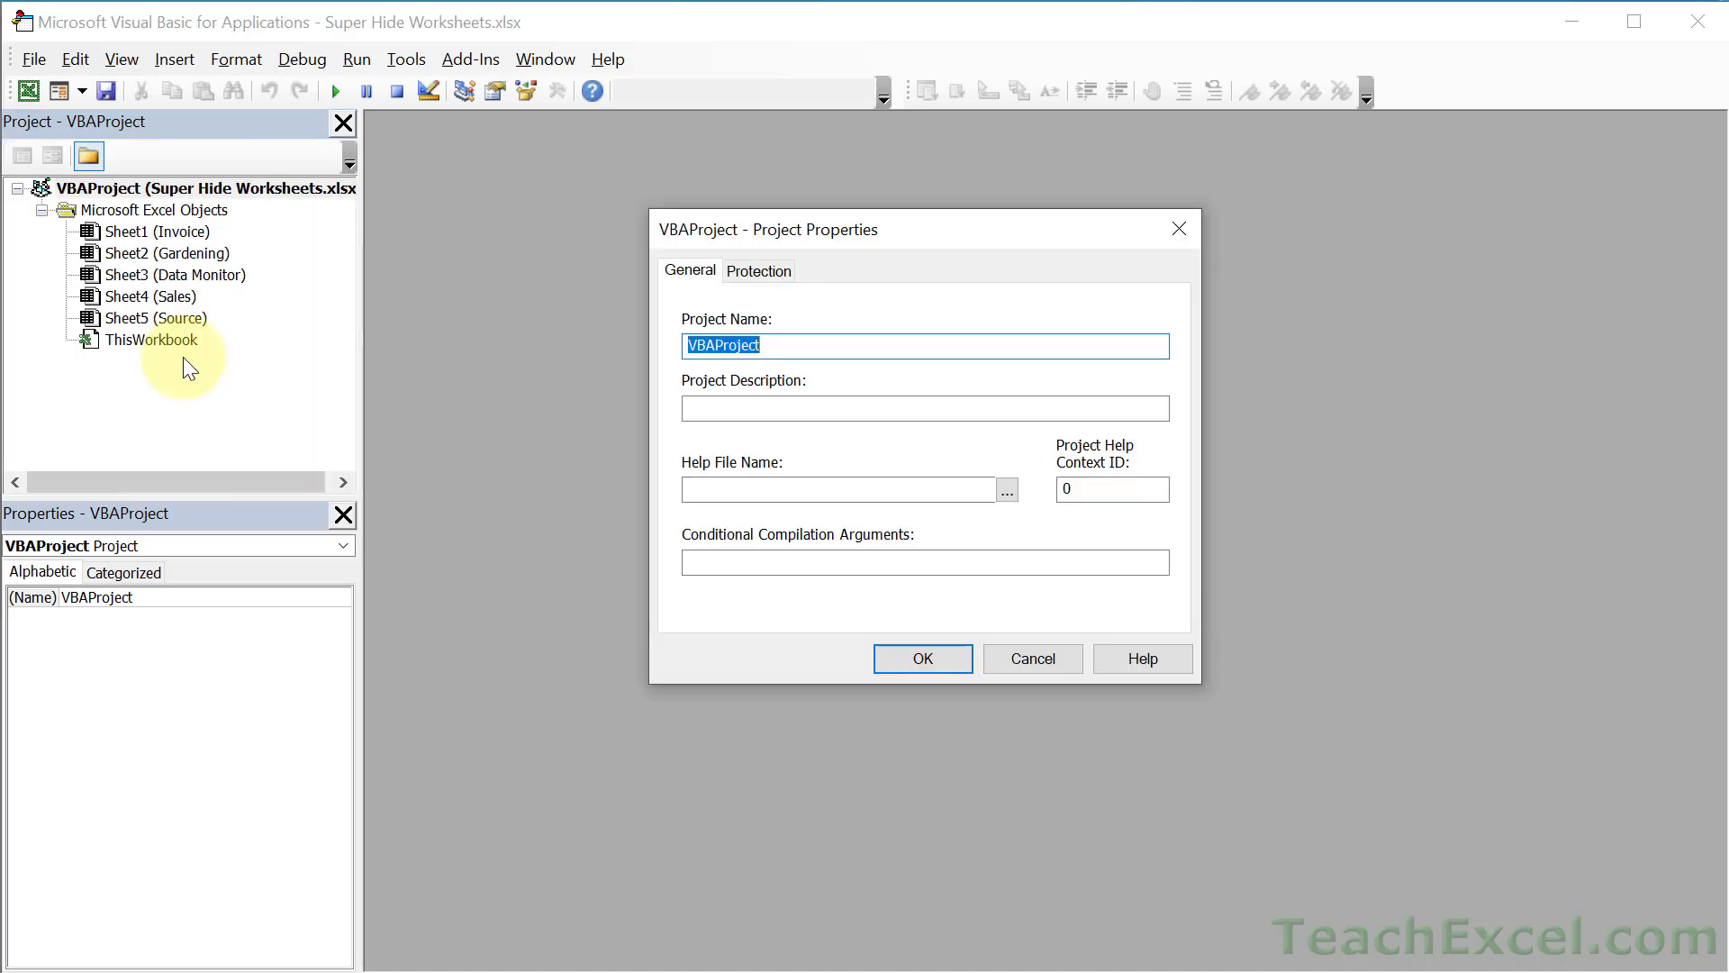
pyautogui.click(770, 267)
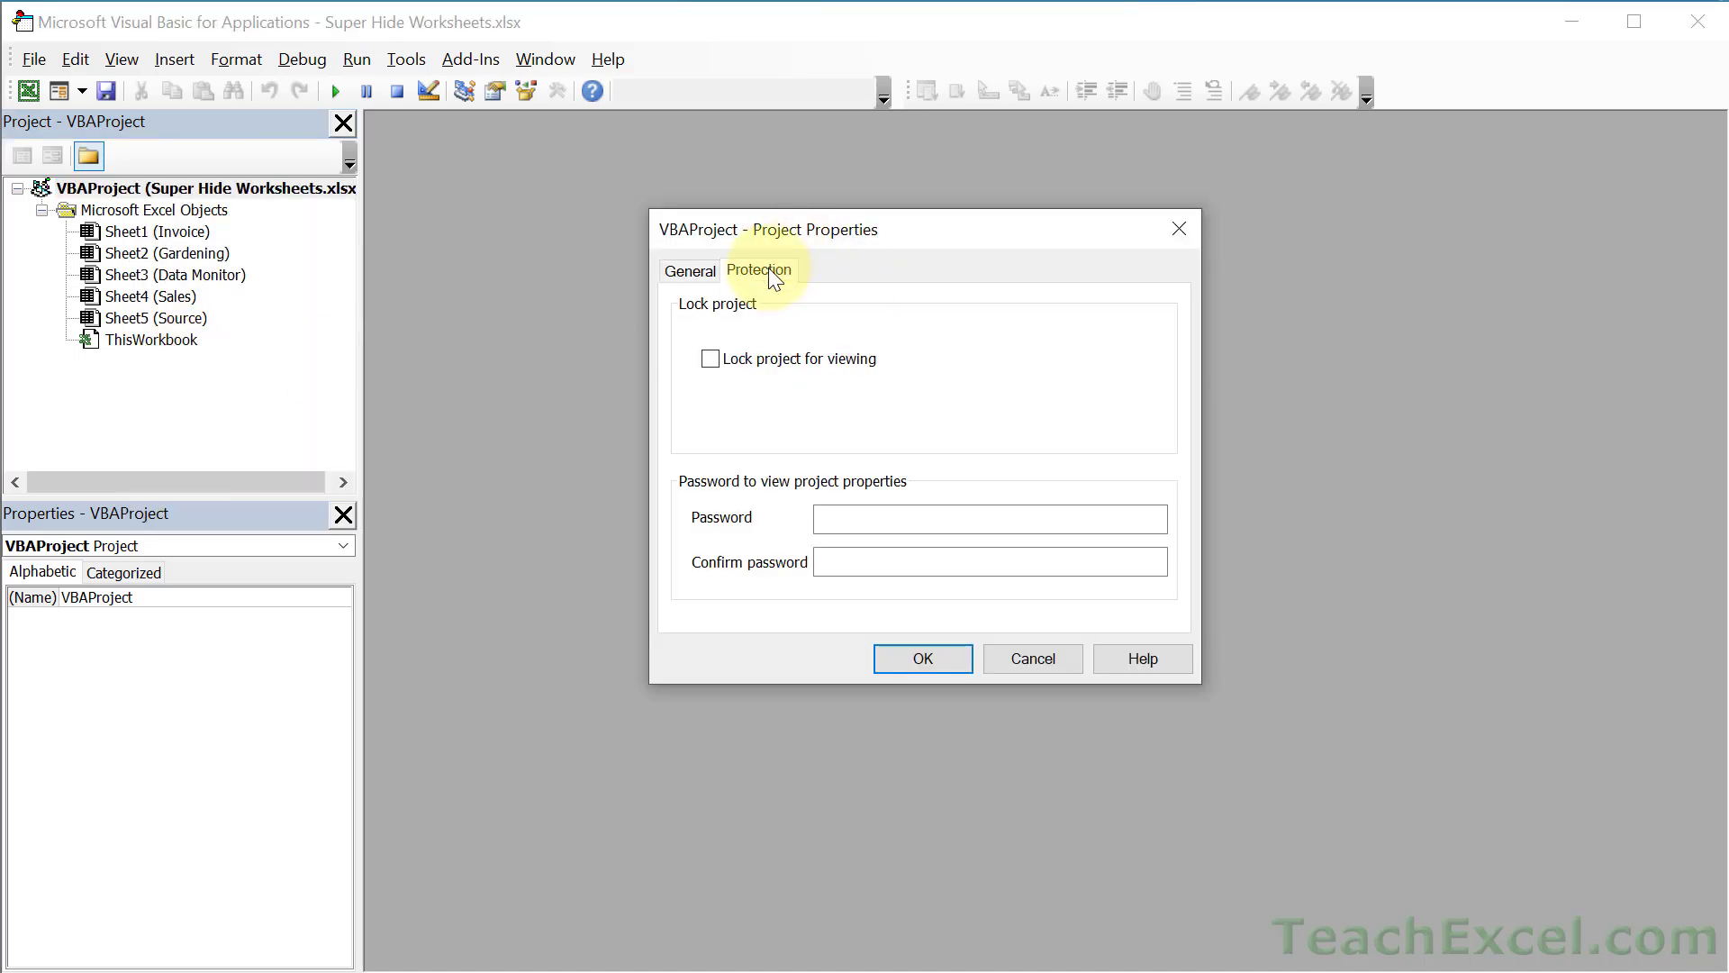
pyautogui.click(711, 357)
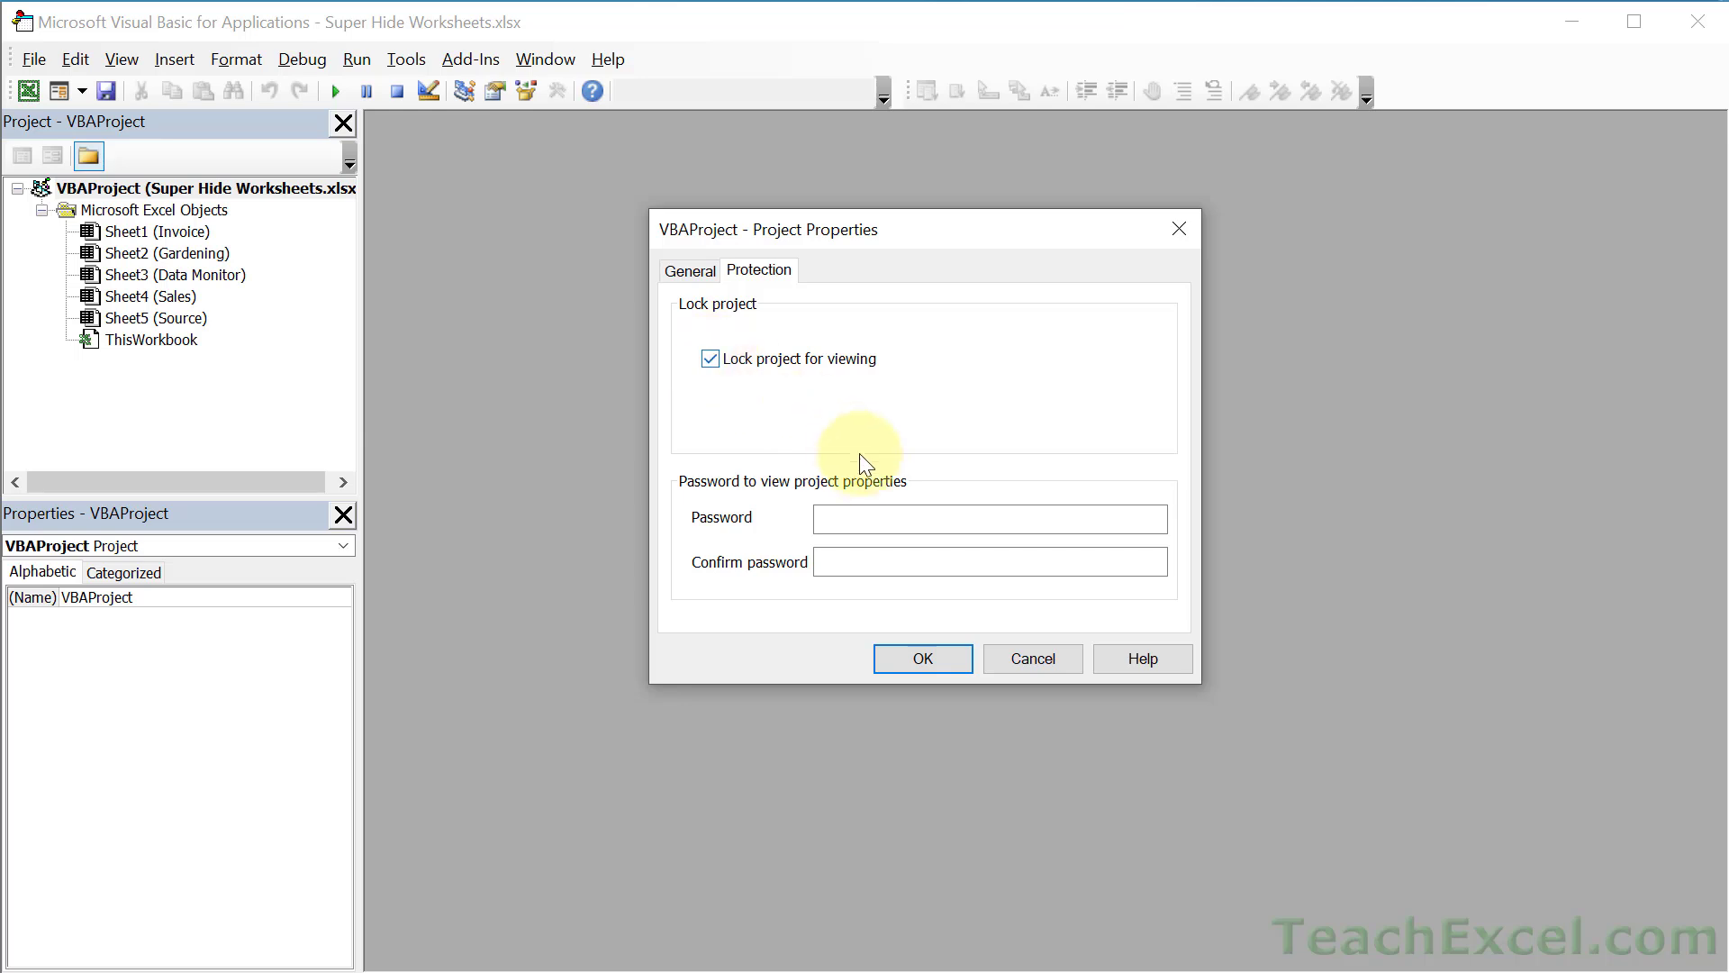
pyautogui.click(873, 525)
pyautogui.write('••••••')
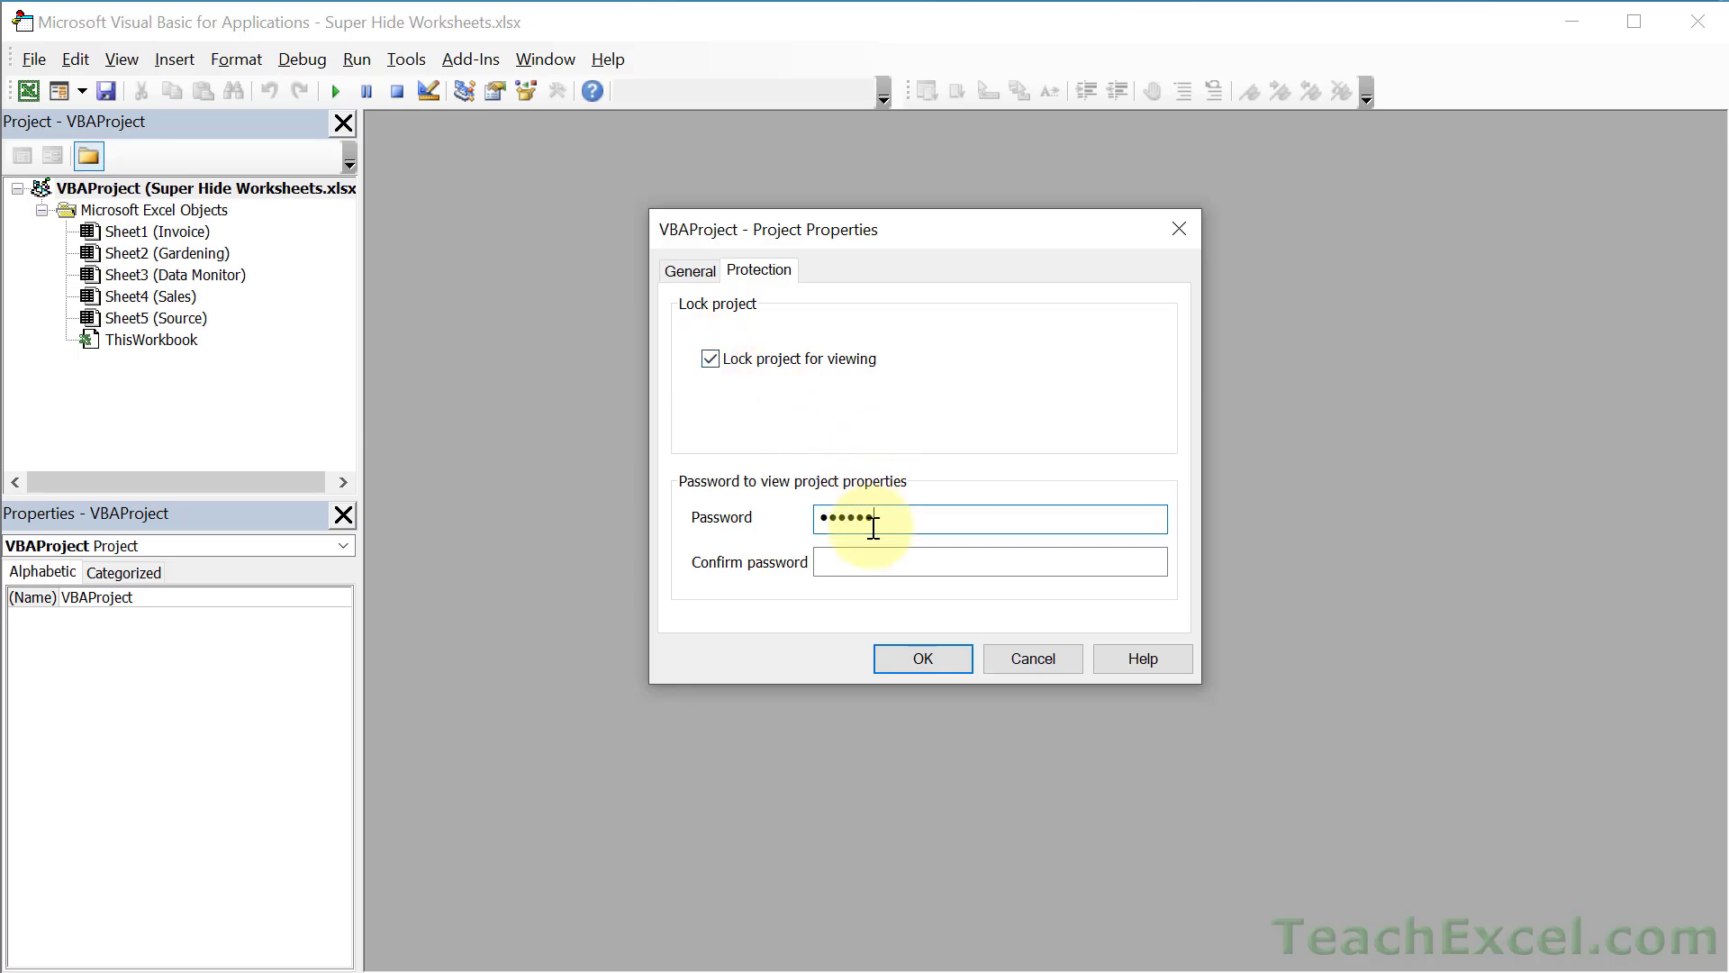
pyautogui.click(888, 560)
pyautogui.write('•••••')
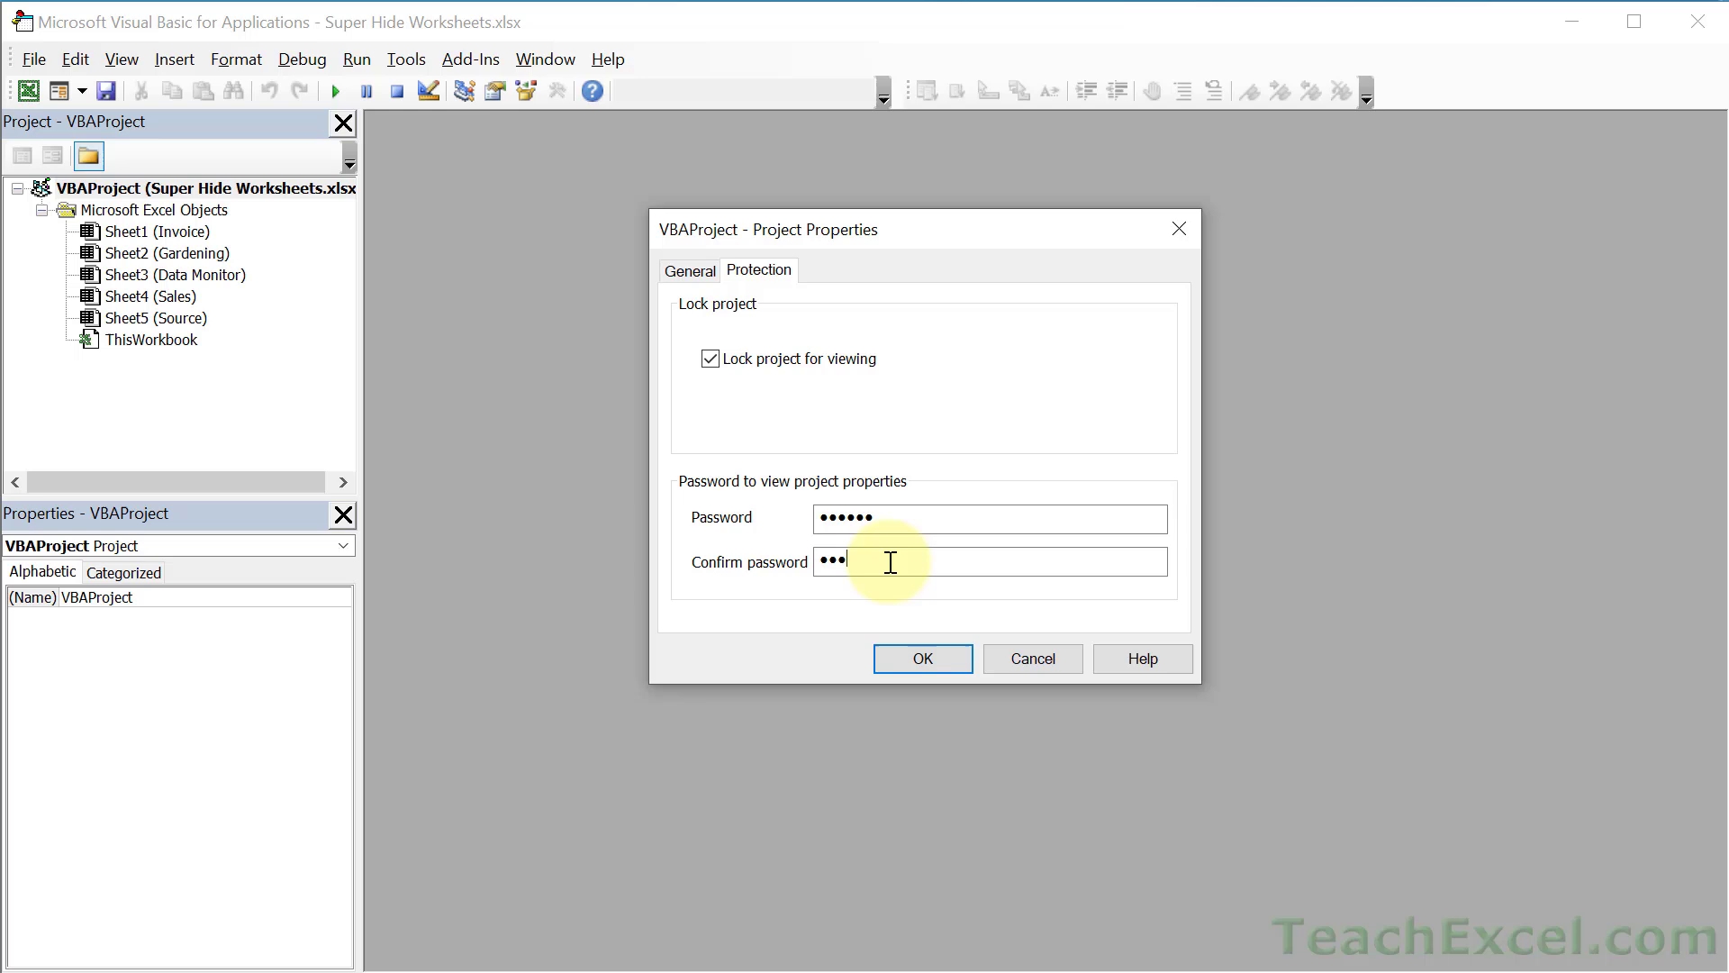
pyautogui.write('•')
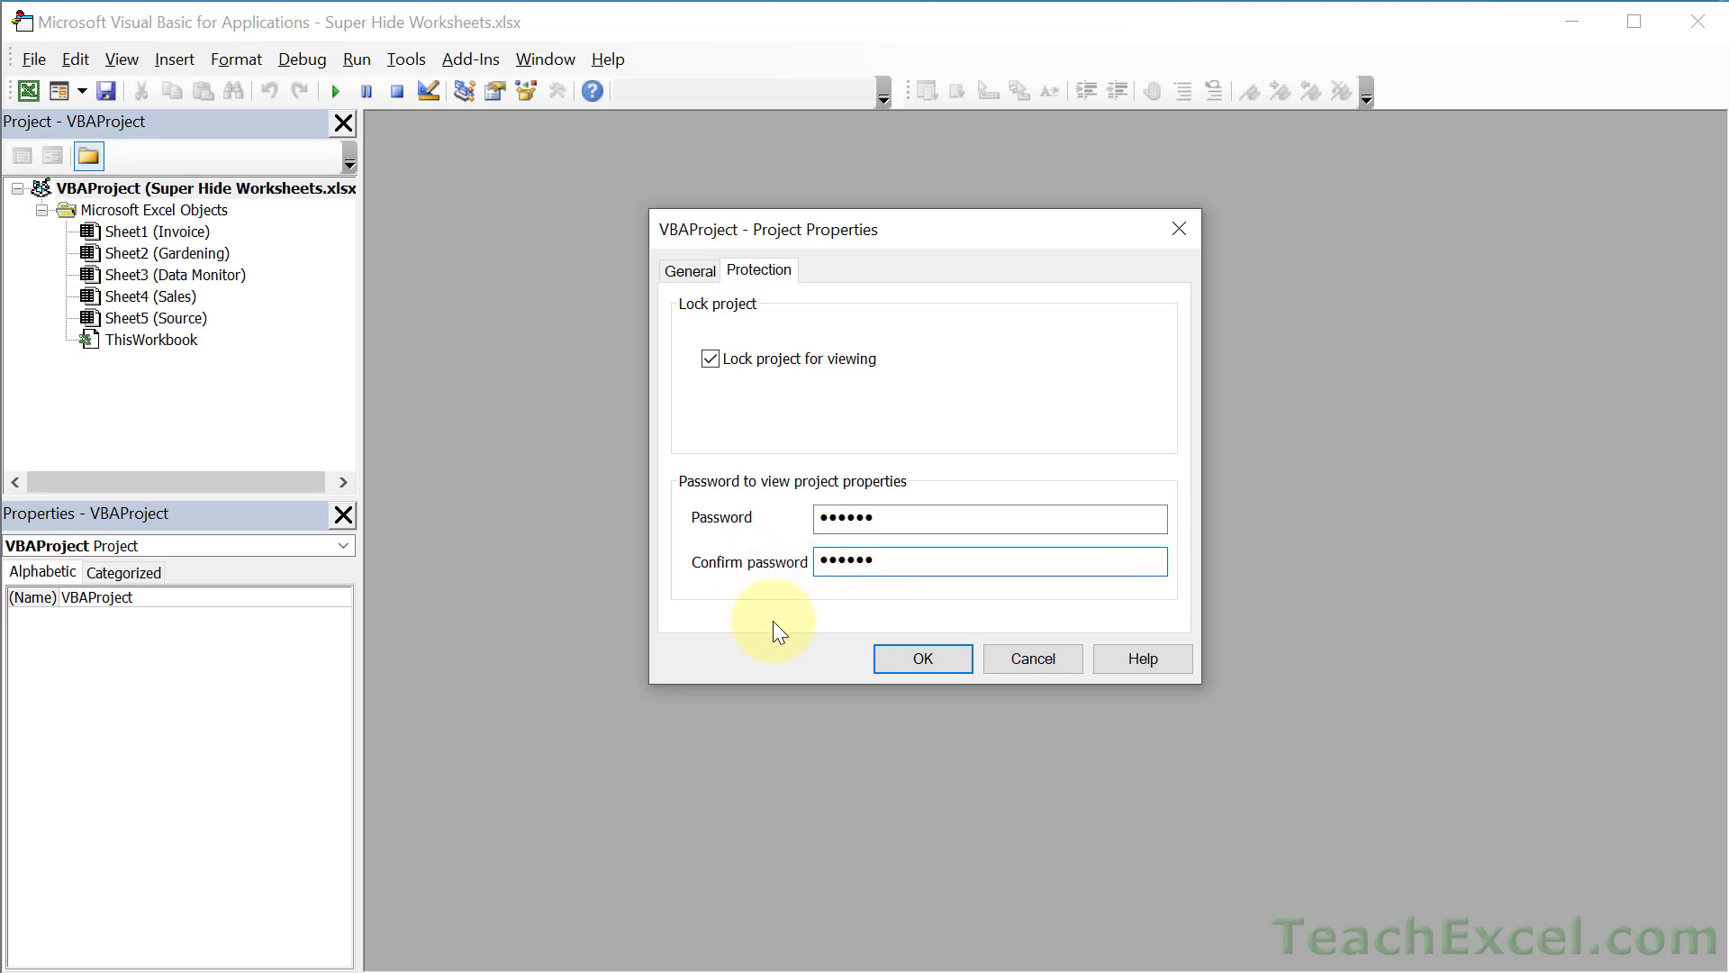
pyautogui.click(920, 658)
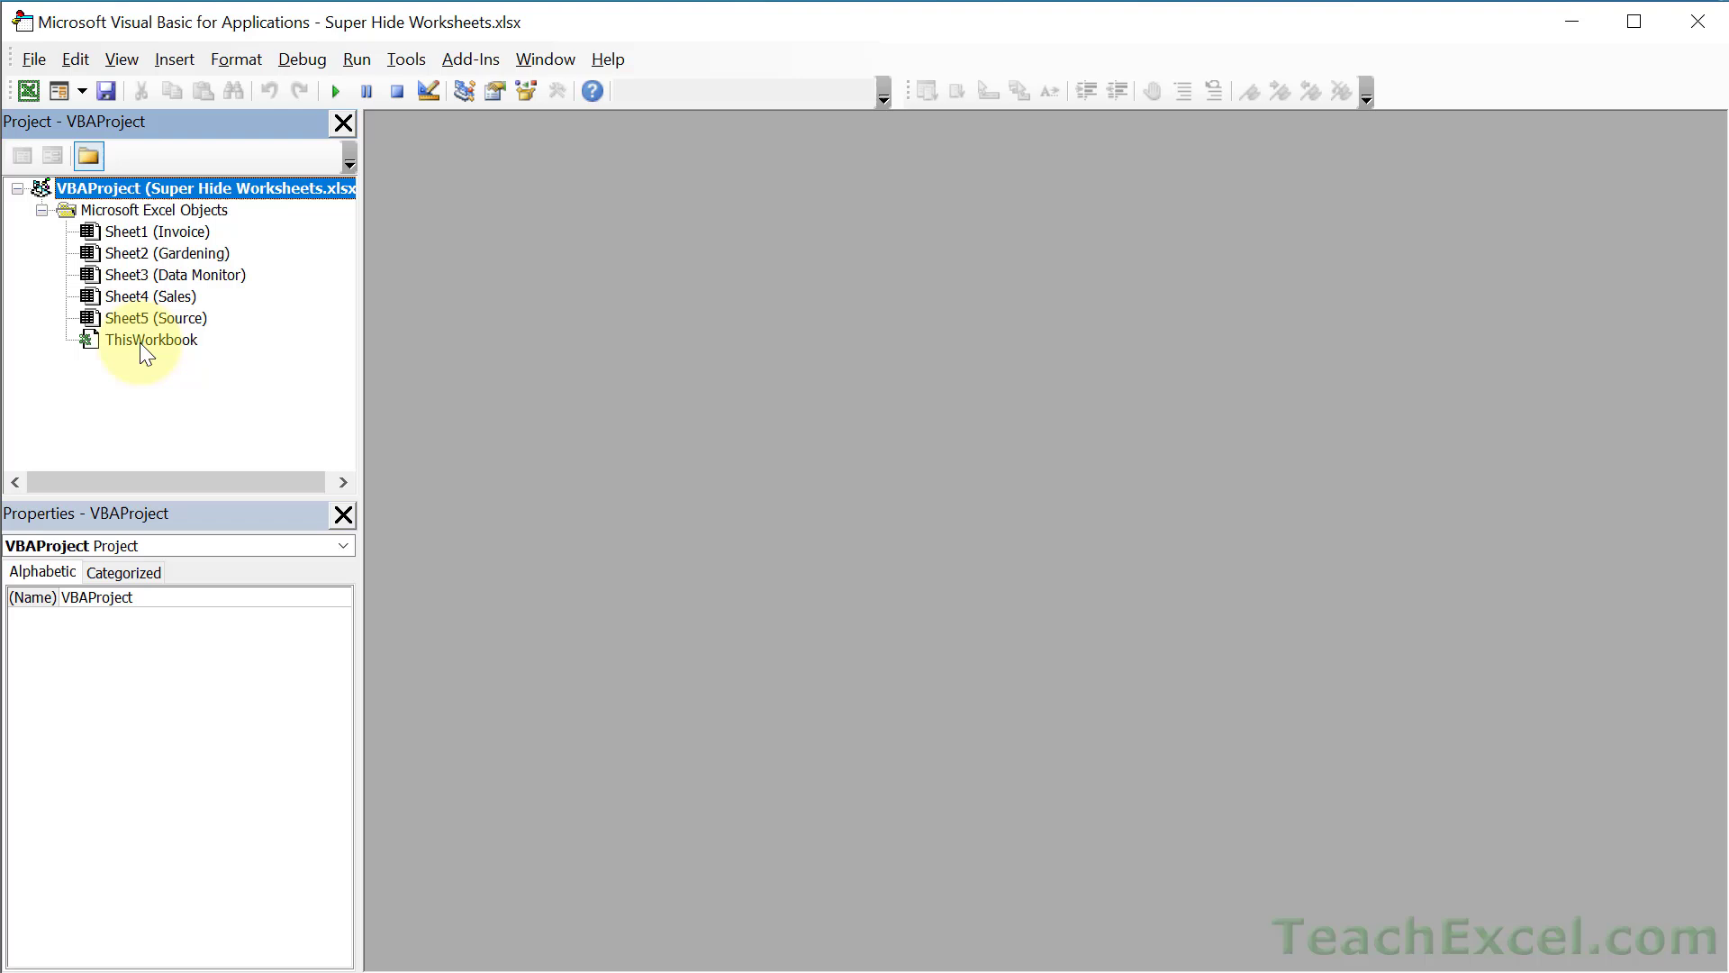
# - Open the ThisWorkbook module and insert an empty Workbook_Open procedure via the Workbook object
pyautogui.doubleClick(141, 346)
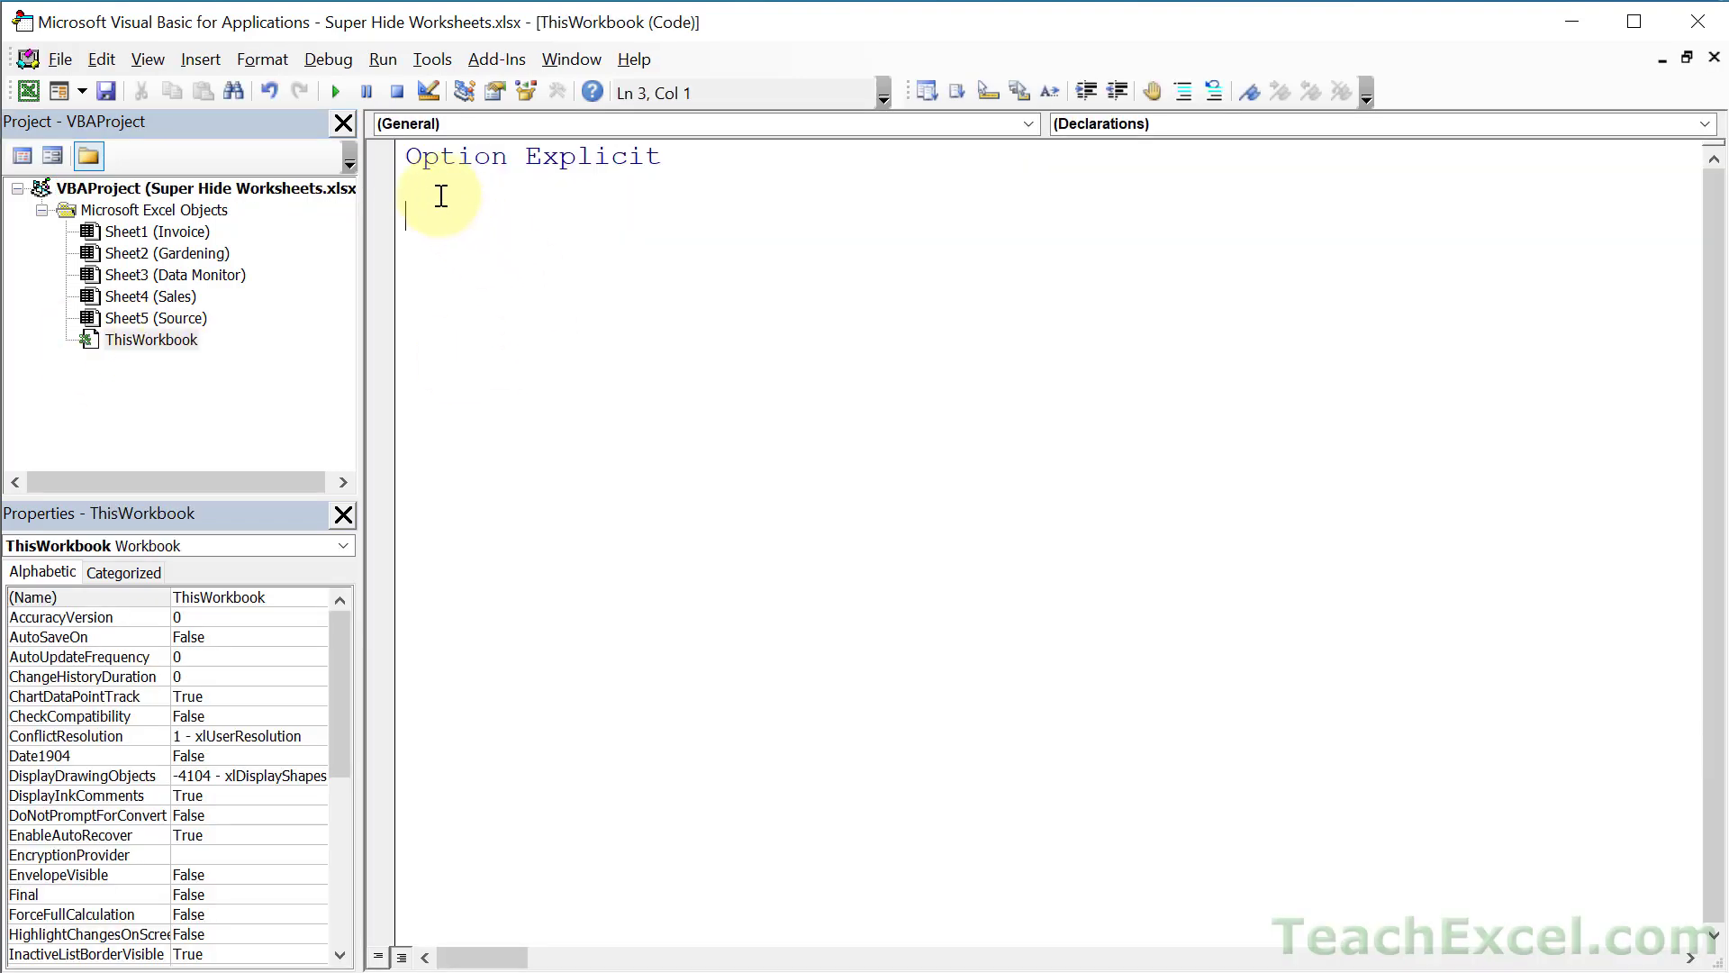
pyautogui.click(424, 127)
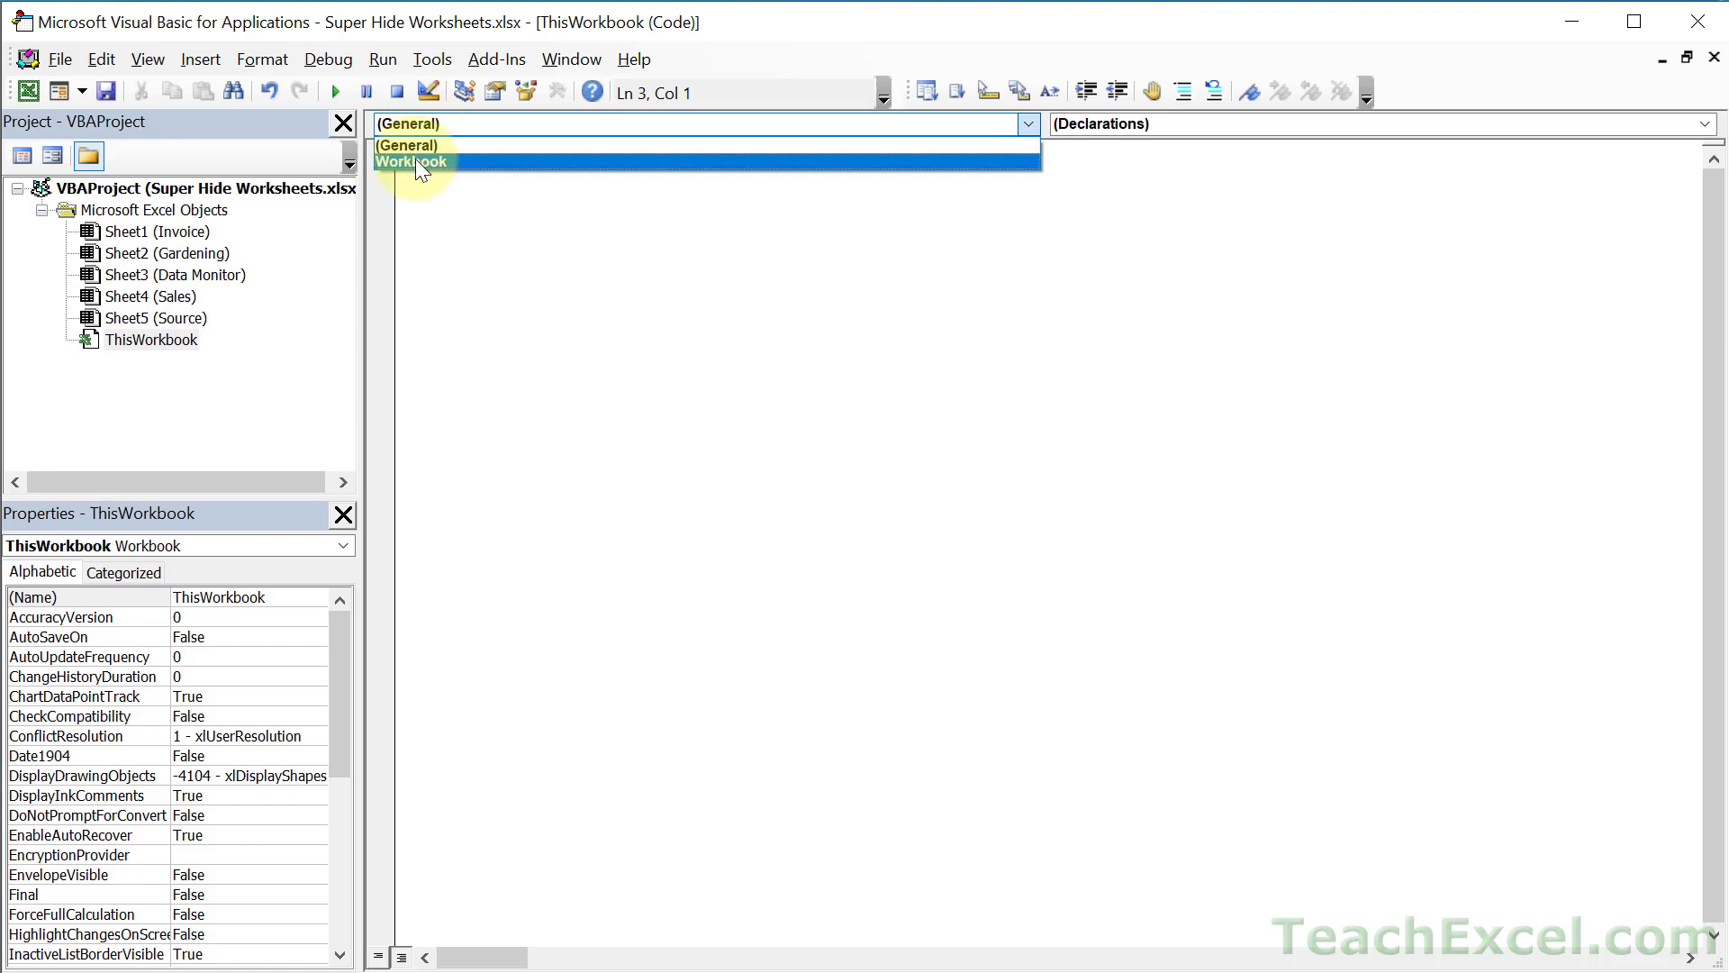
pyautogui.click(414, 151)
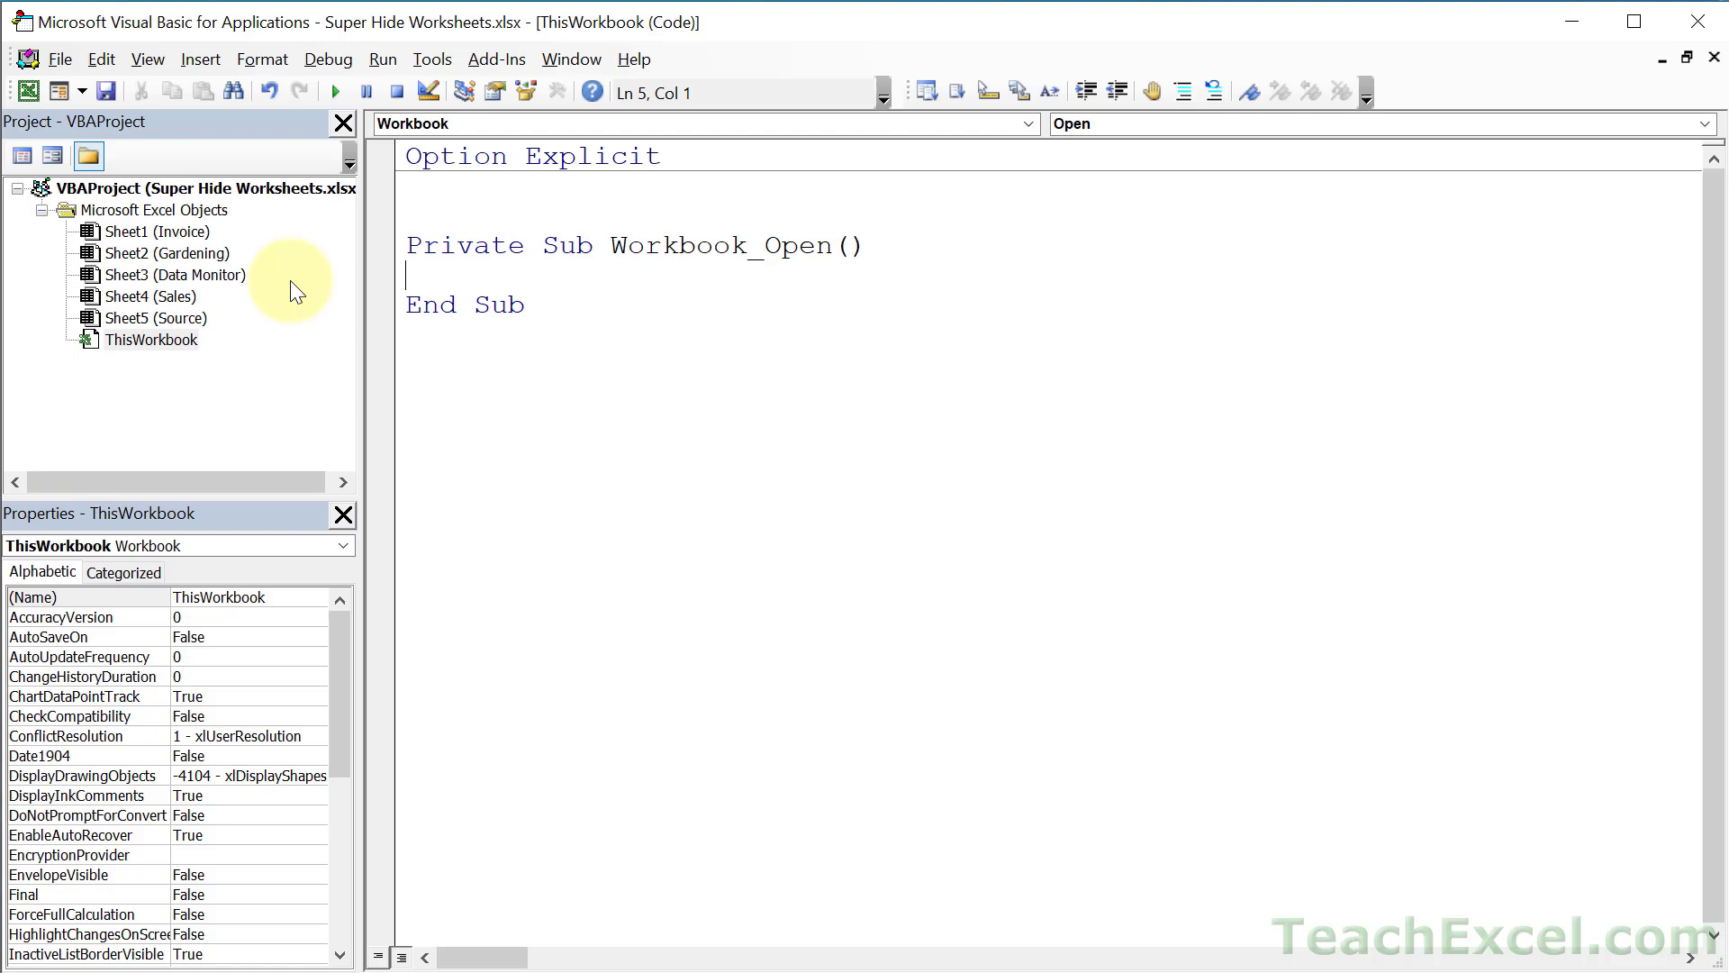
# - Save as Super Hide Worksheets.xlsm in Excel Macro-Enabled Workbook format, declining the macro-free save
pyautogui.click(108, 94)
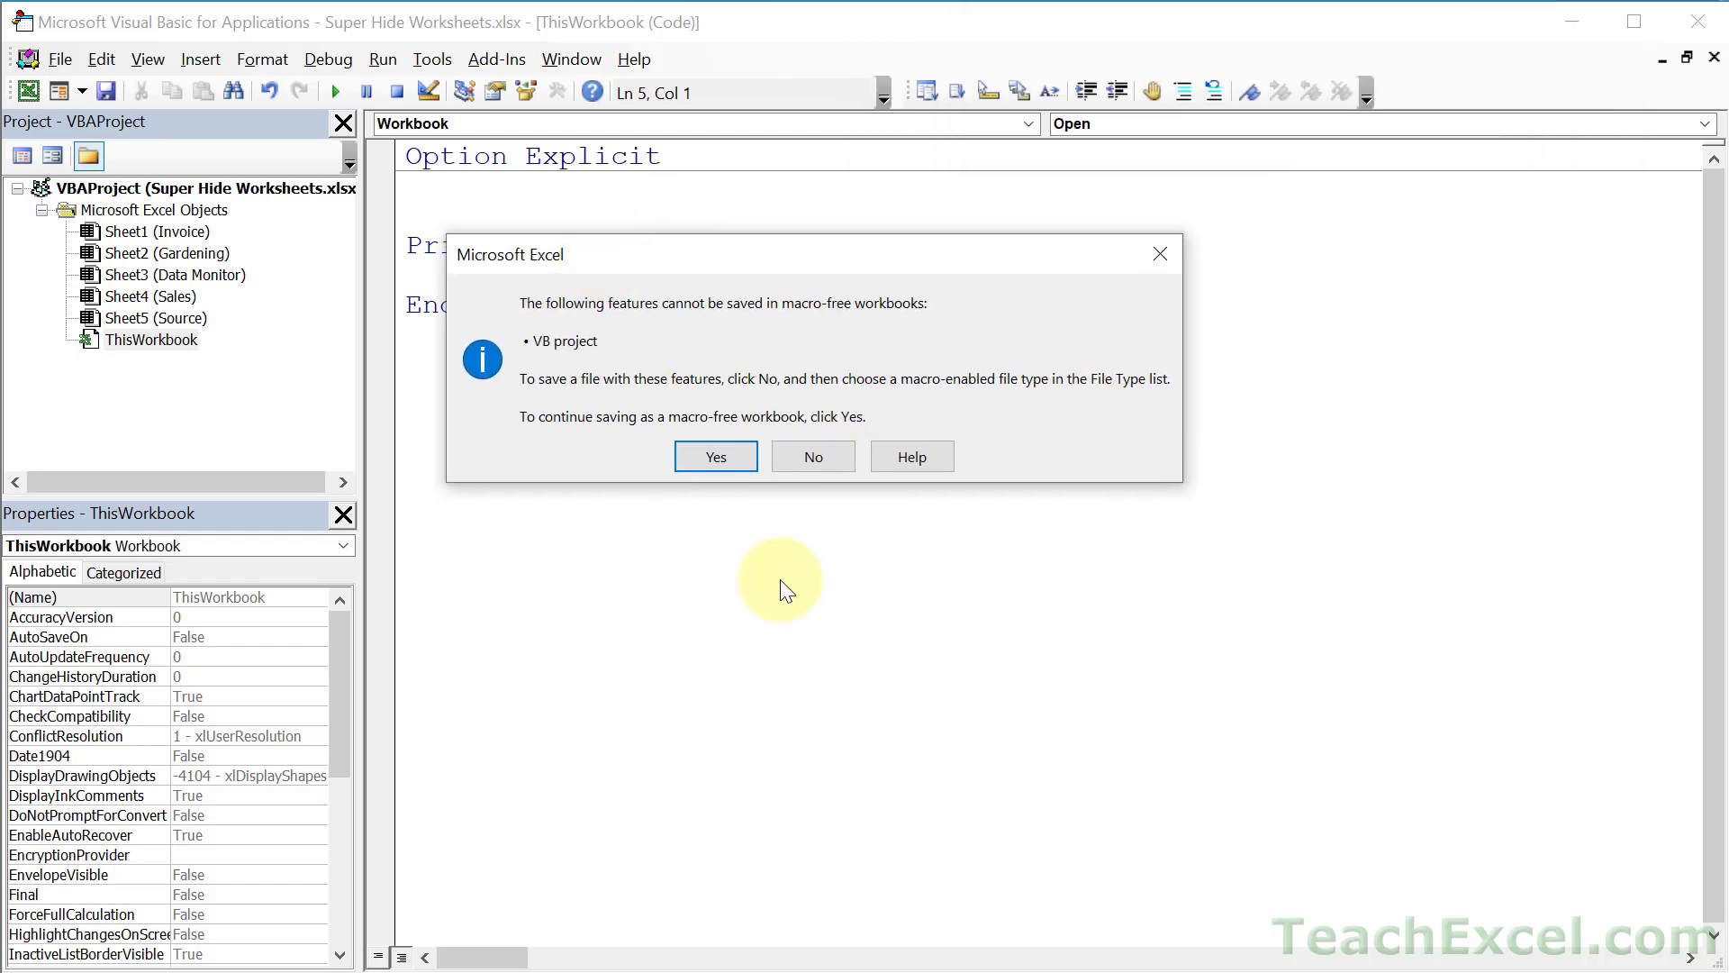
pyautogui.click(808, 457)
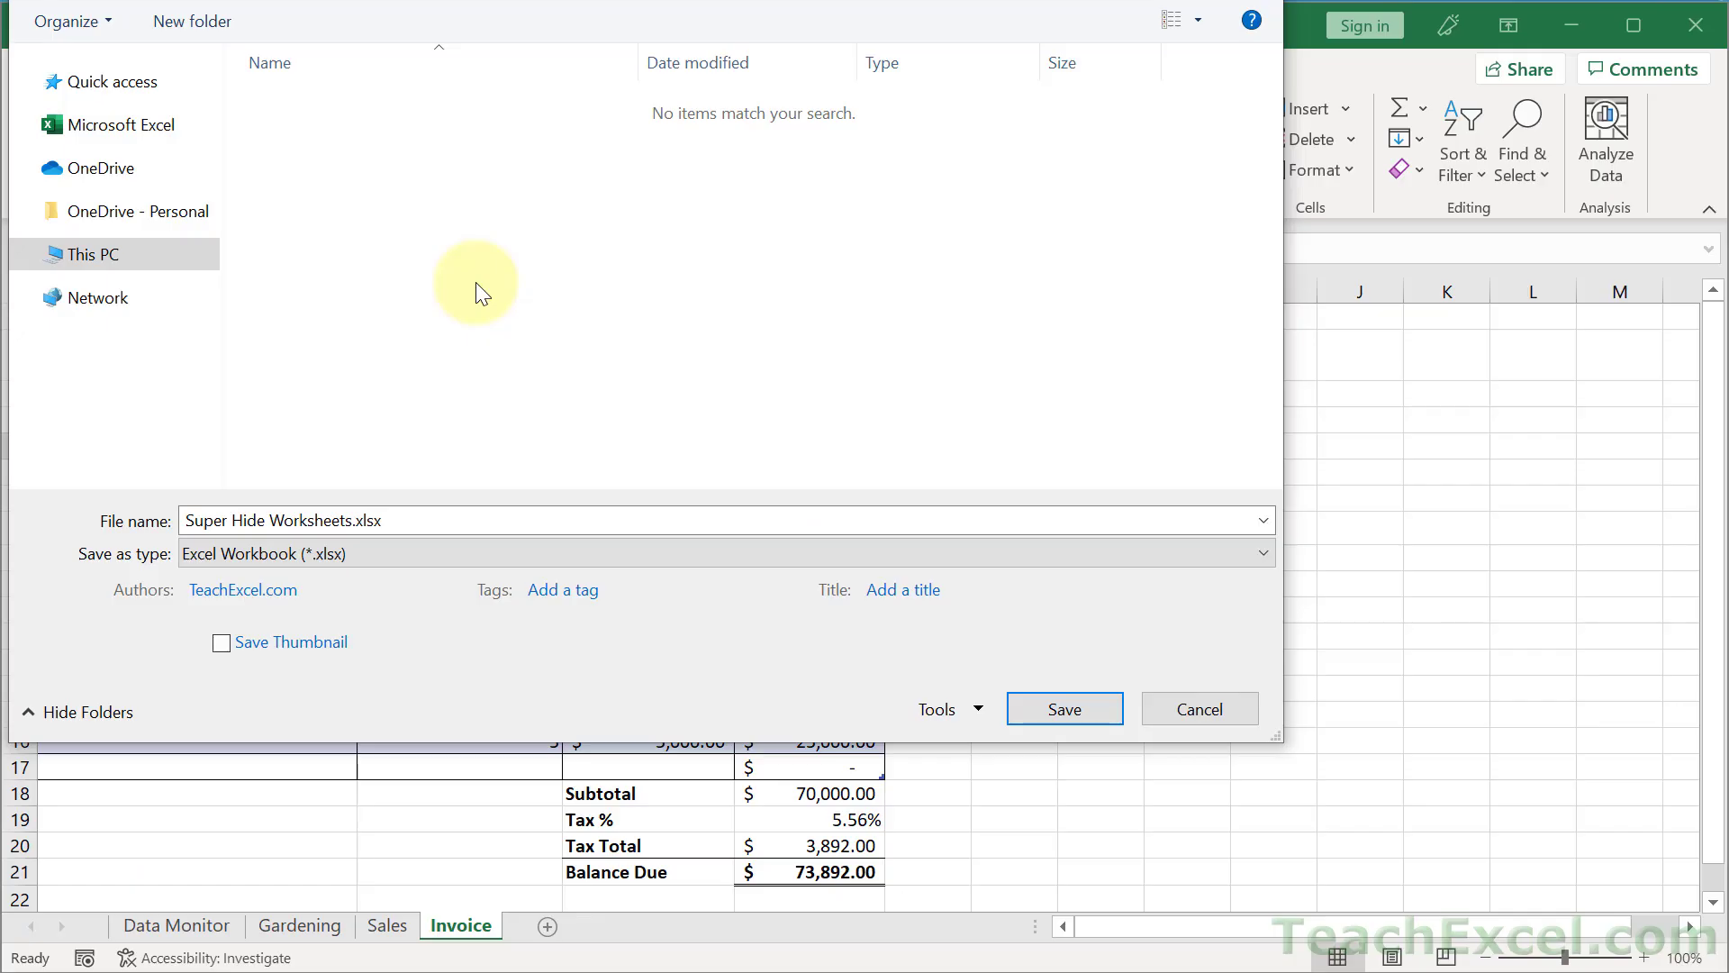
pyautogui.click(268, 555)
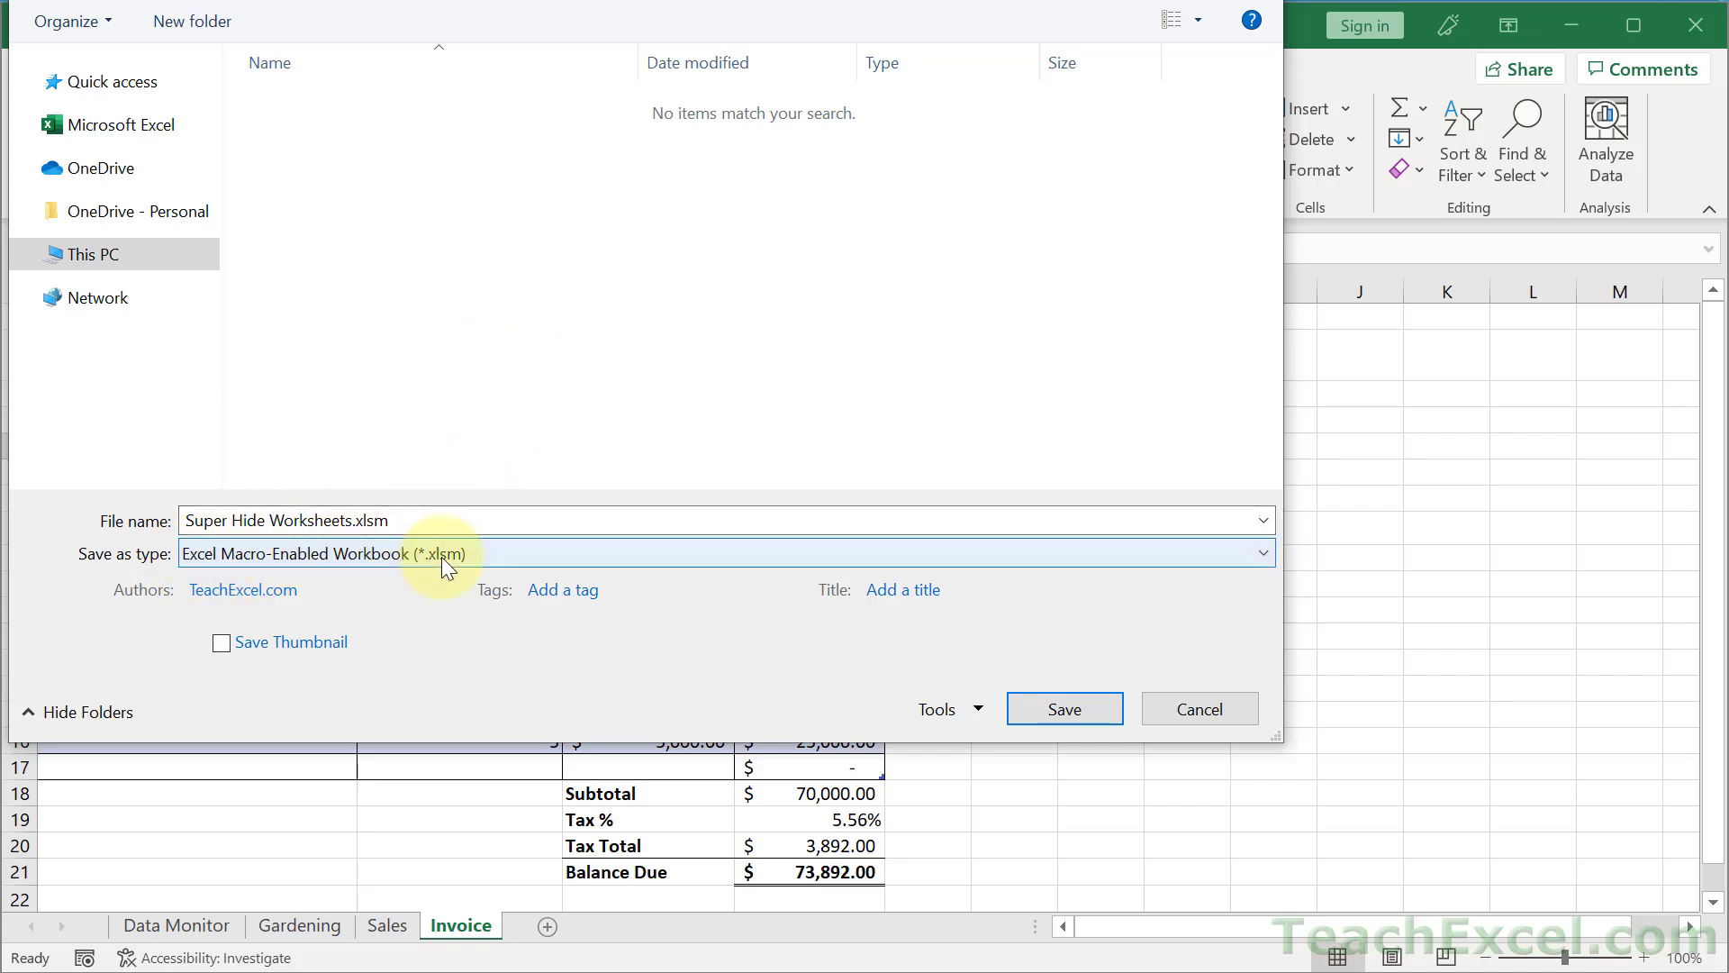
pyautogui.click(1030, 697)
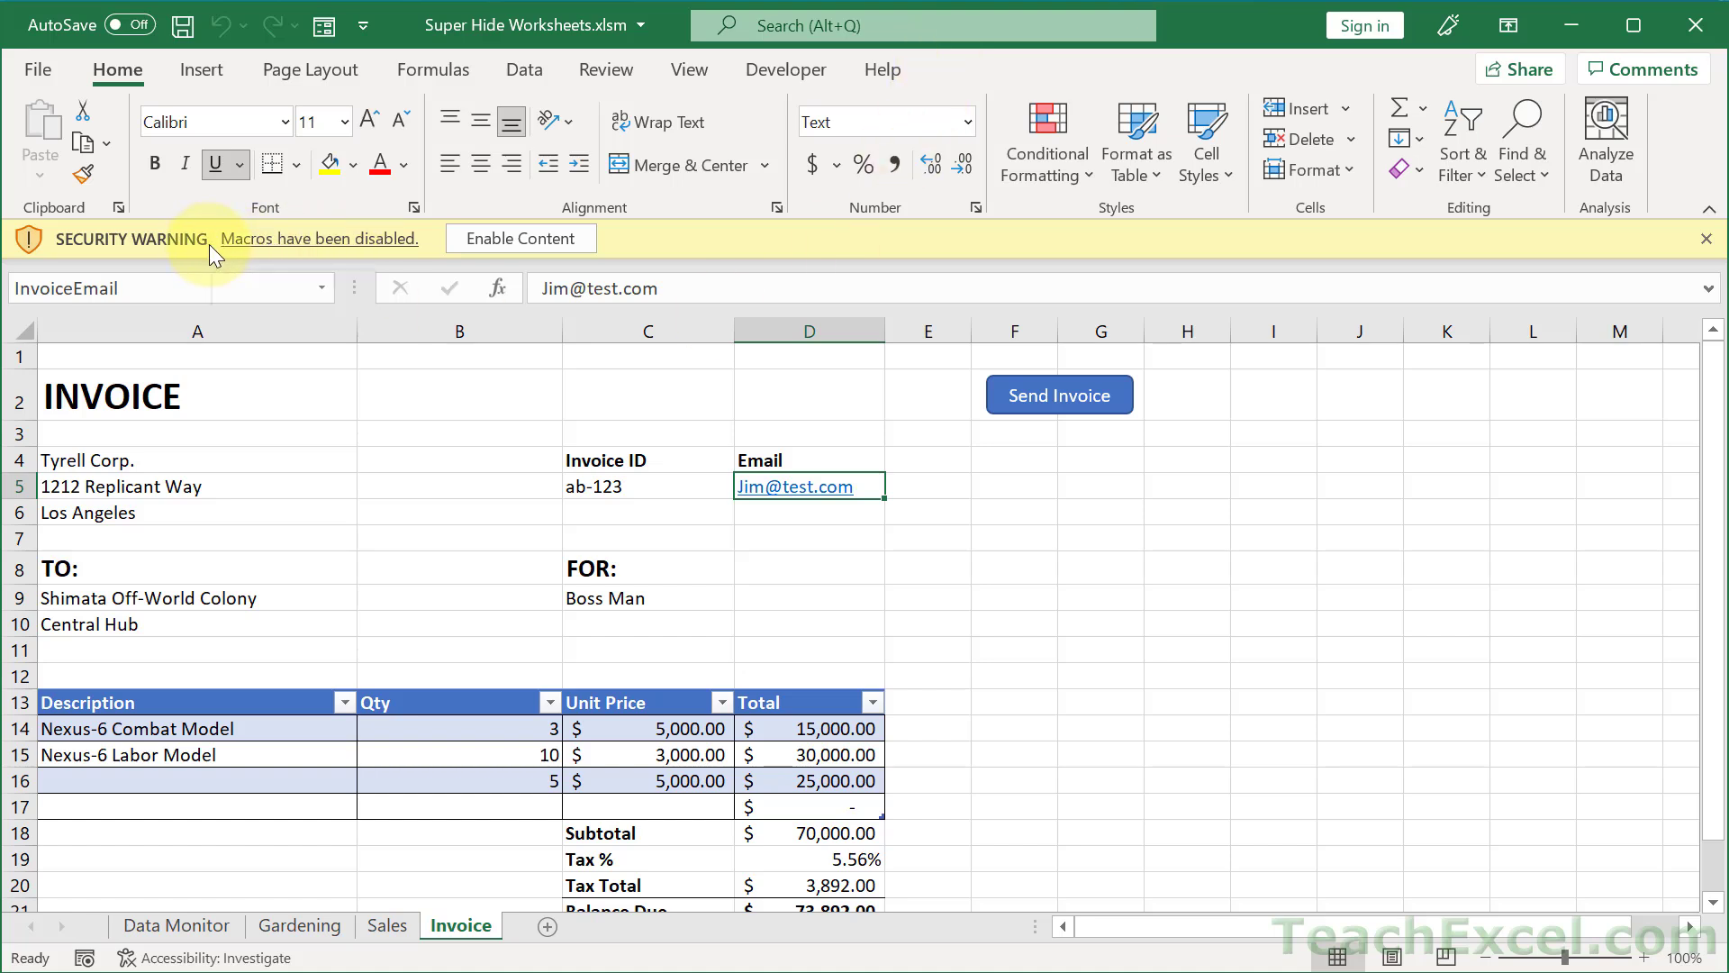
# - Enable macros, confirm Unhide is greyed out on the sheet tabs, and open the VBA editor
pyautogui.click(524, 242)
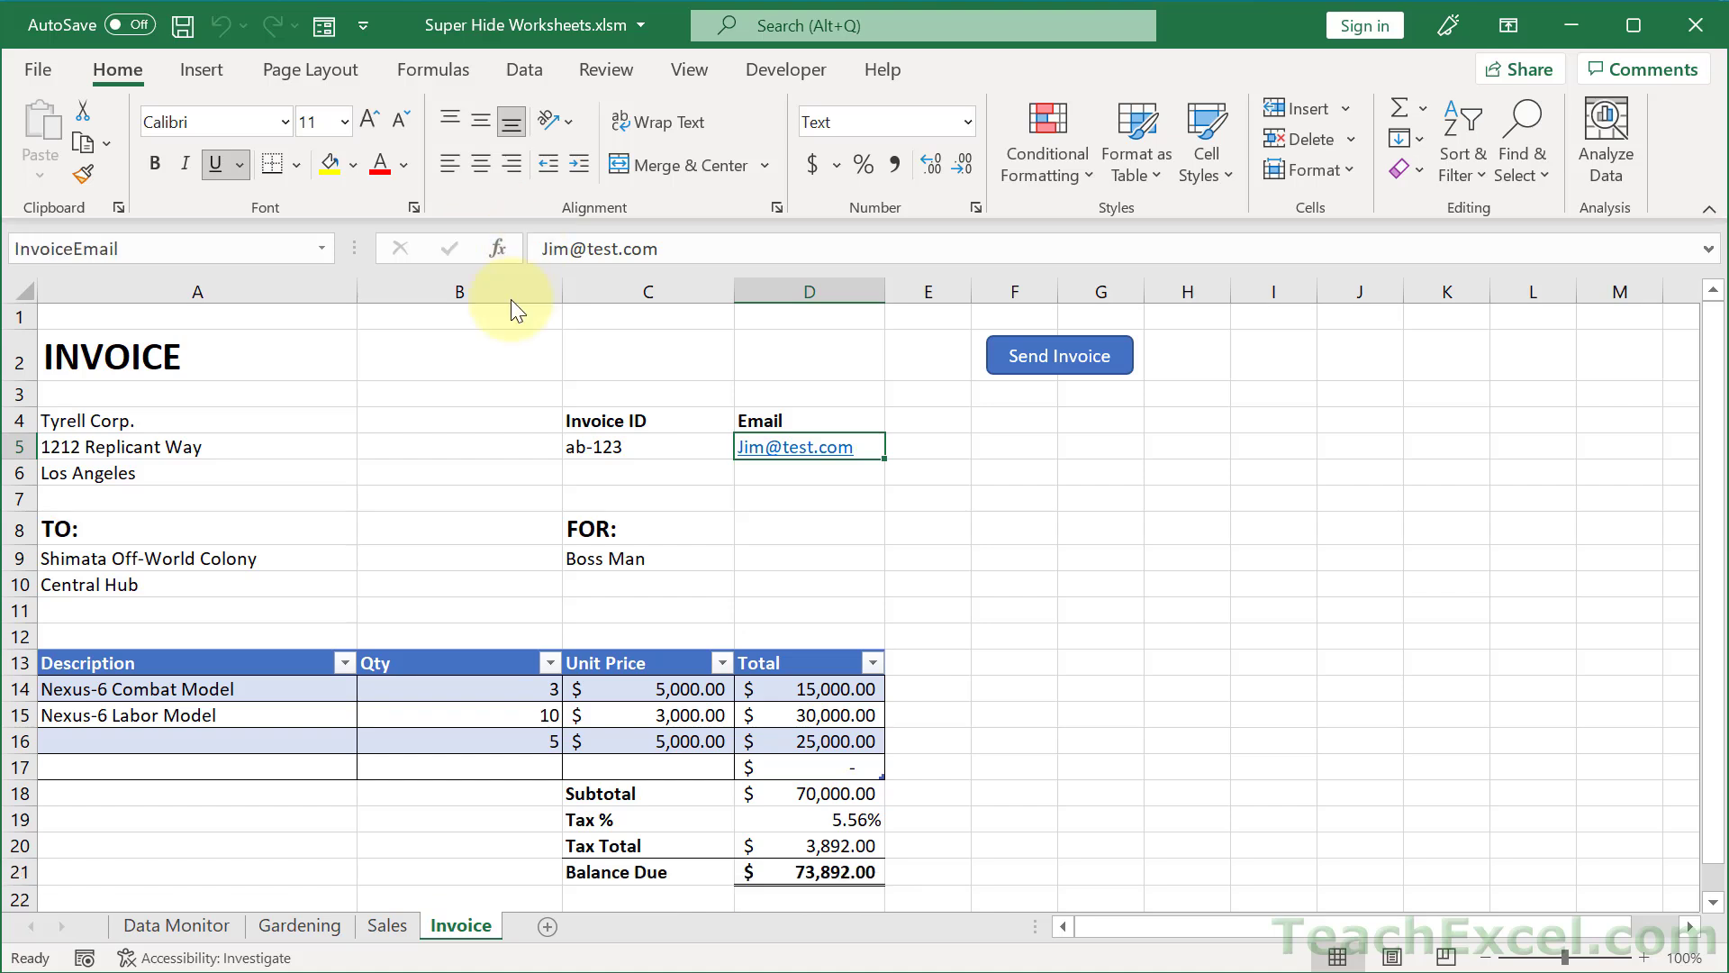
pyautogui.rightClick(448, 935)
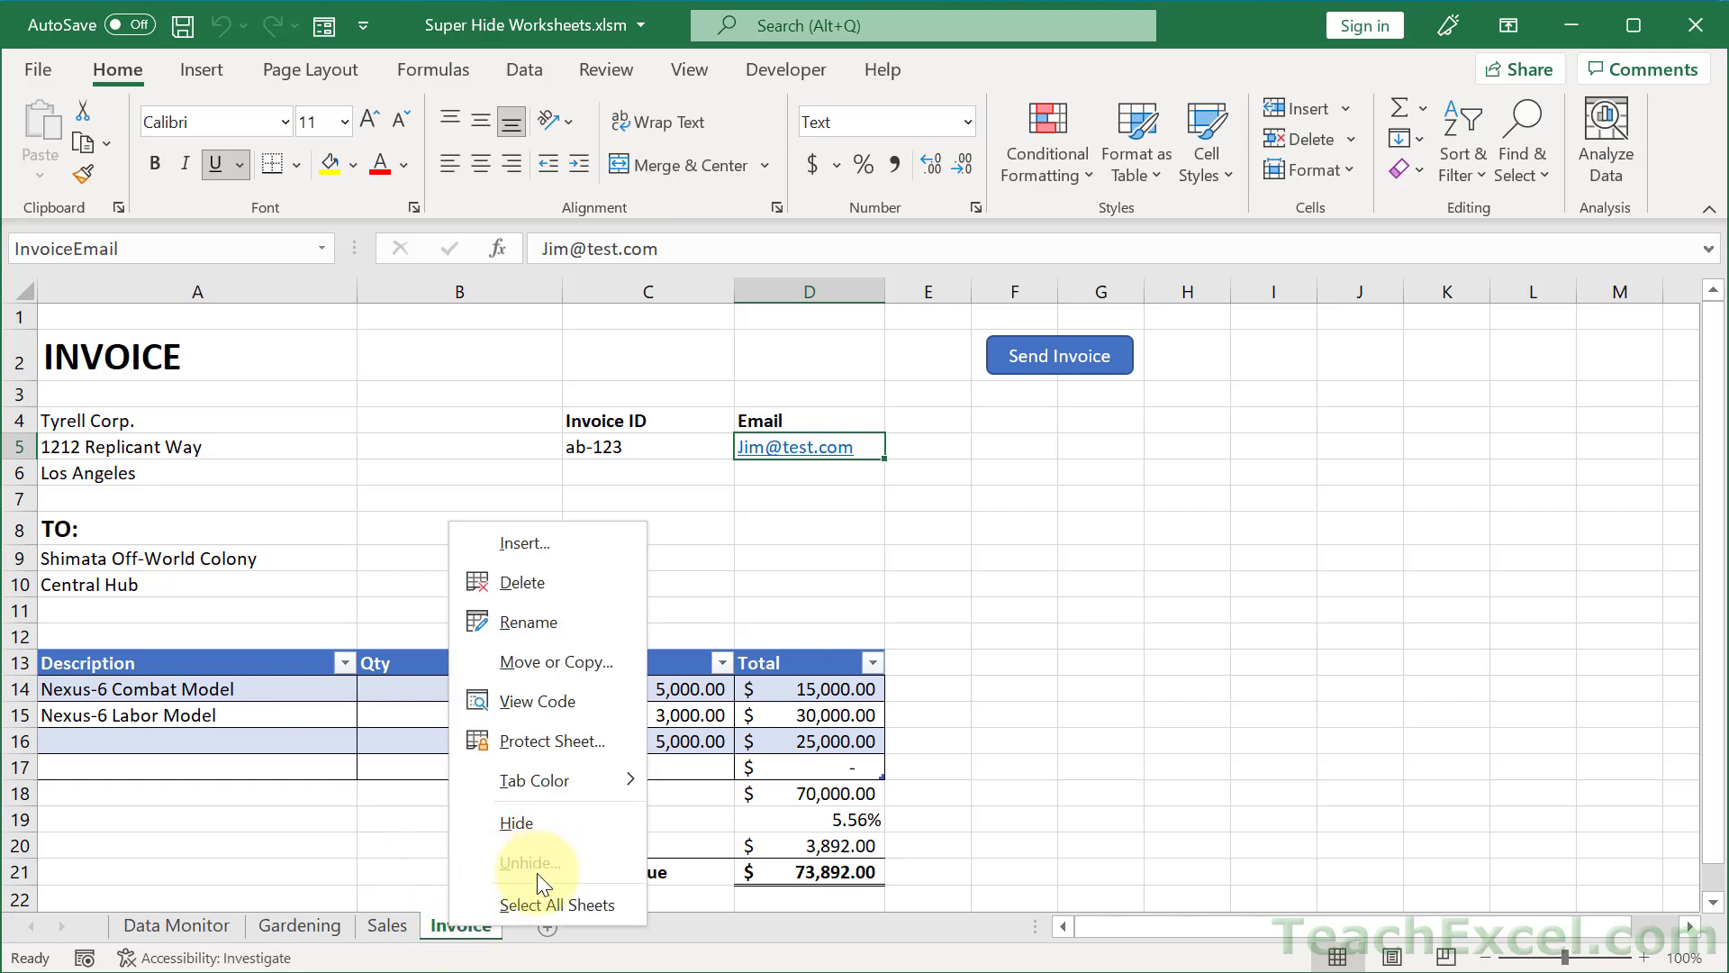
pyautogui.click(1185, 541)
pyautogui.hotkey('alt', 'F11')
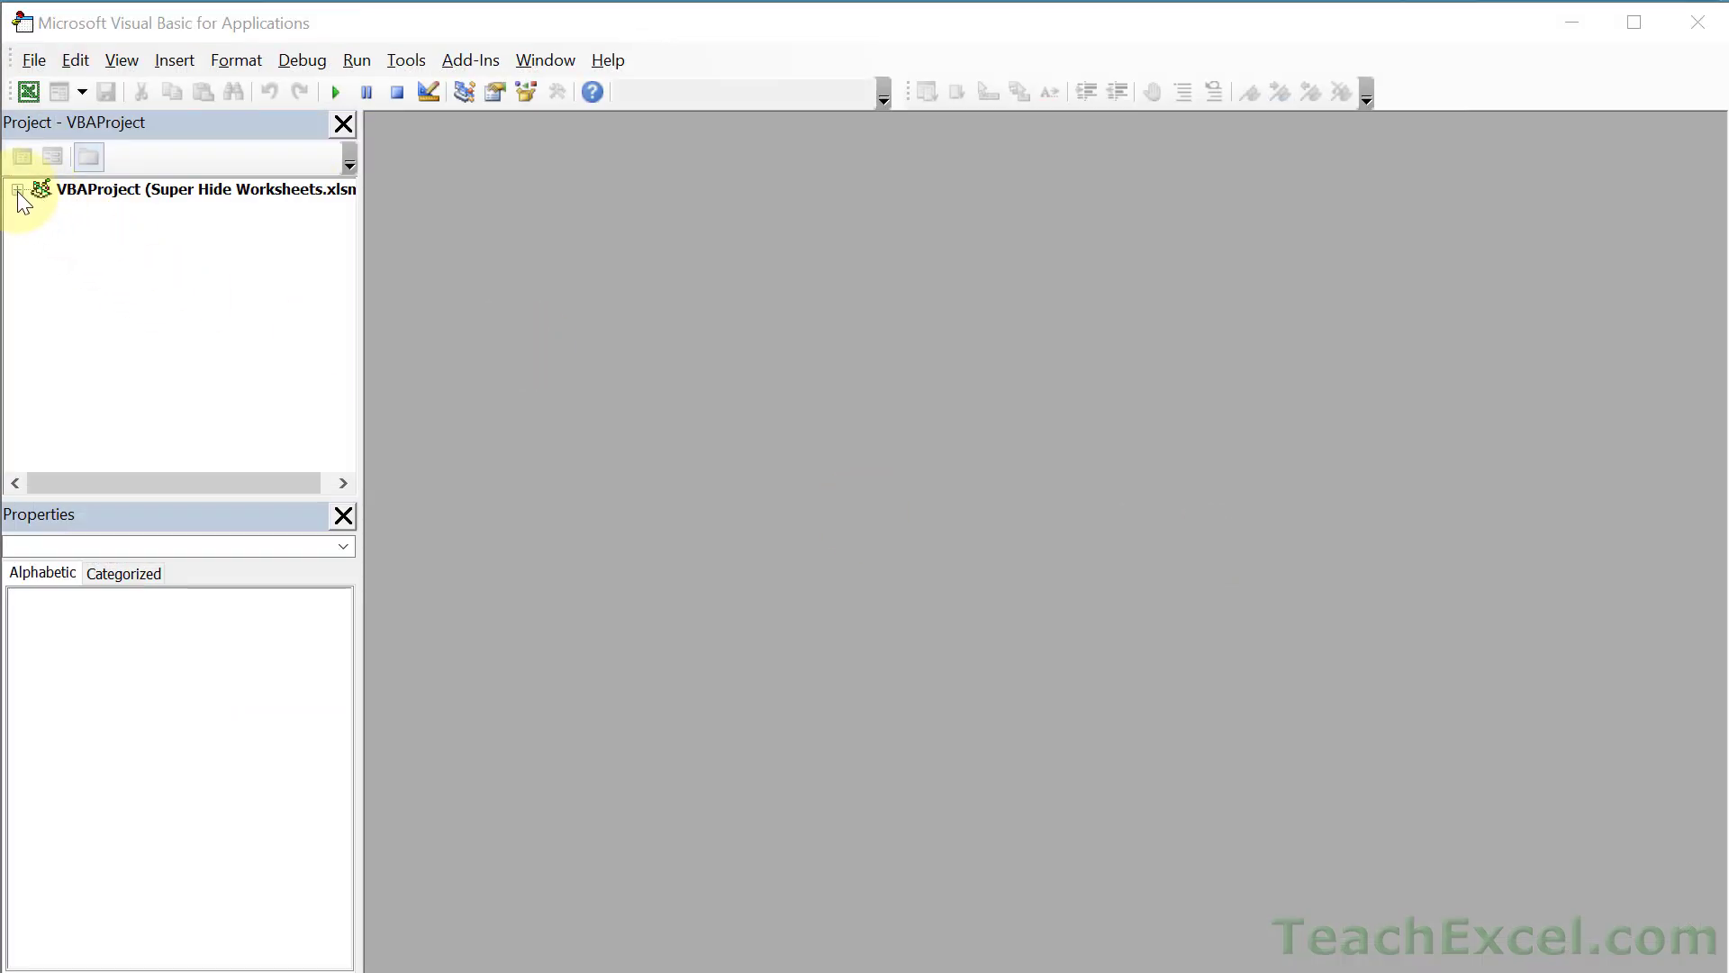
# - Unlock the password-protected VBAProject by entering its password
pyautogui.click(18, 191)
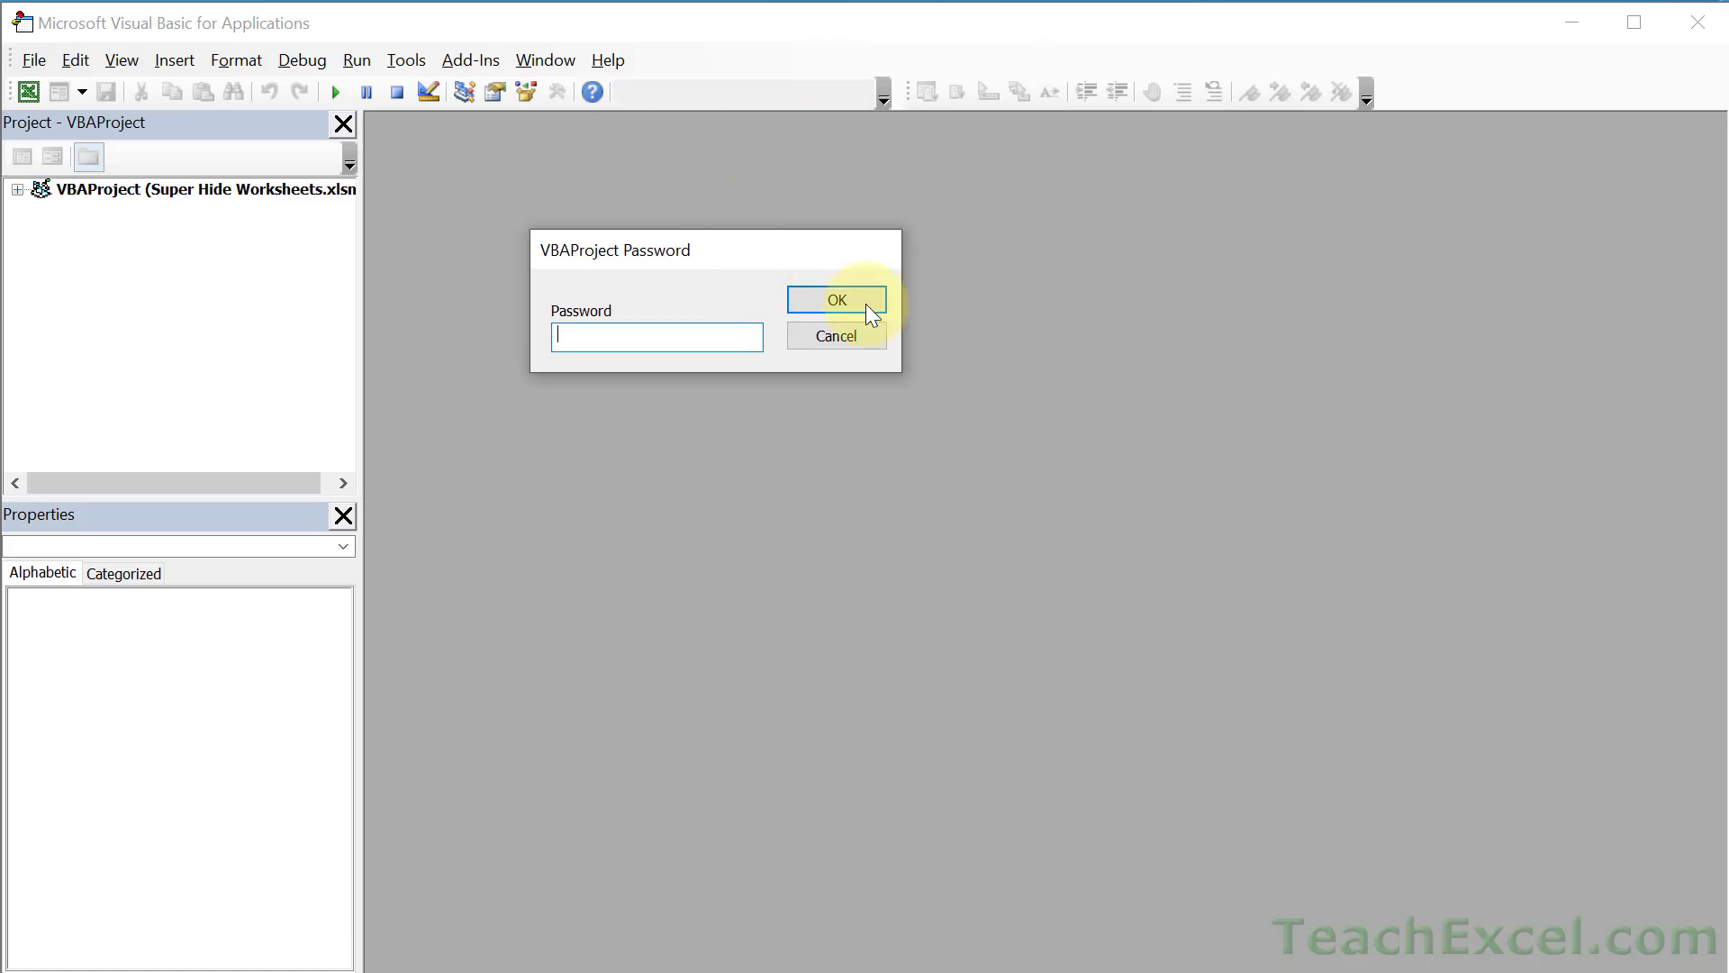
pyautogui.write('123456')
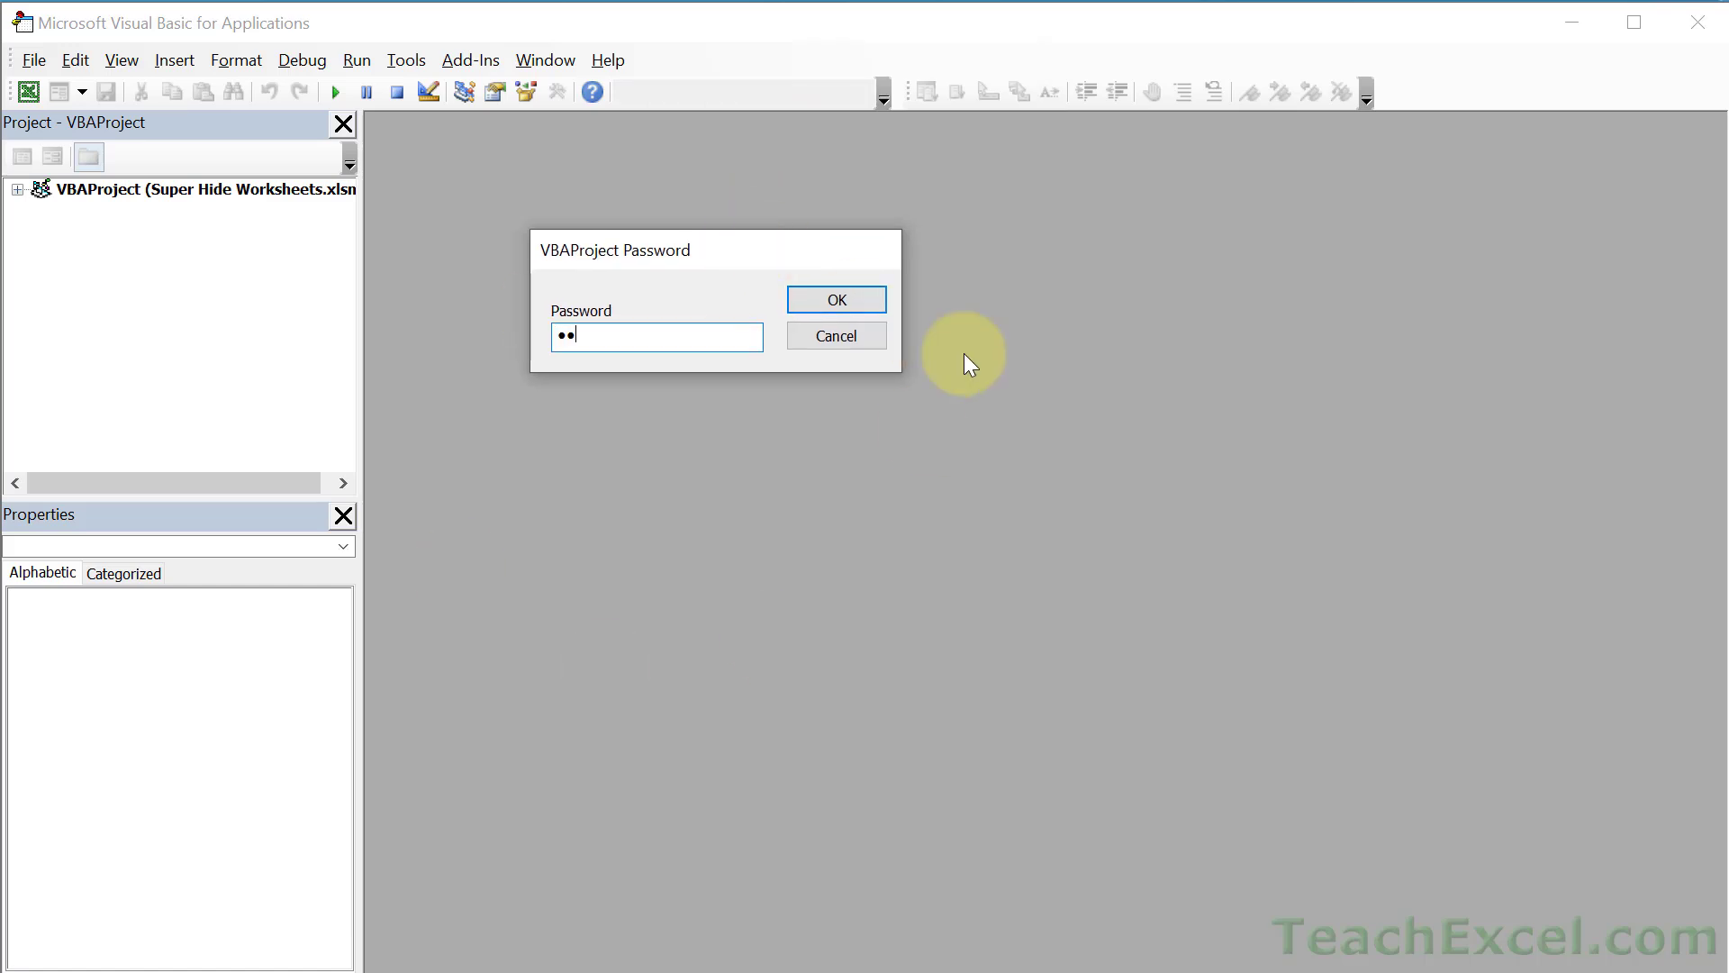
pyautogui.click(852, 292)
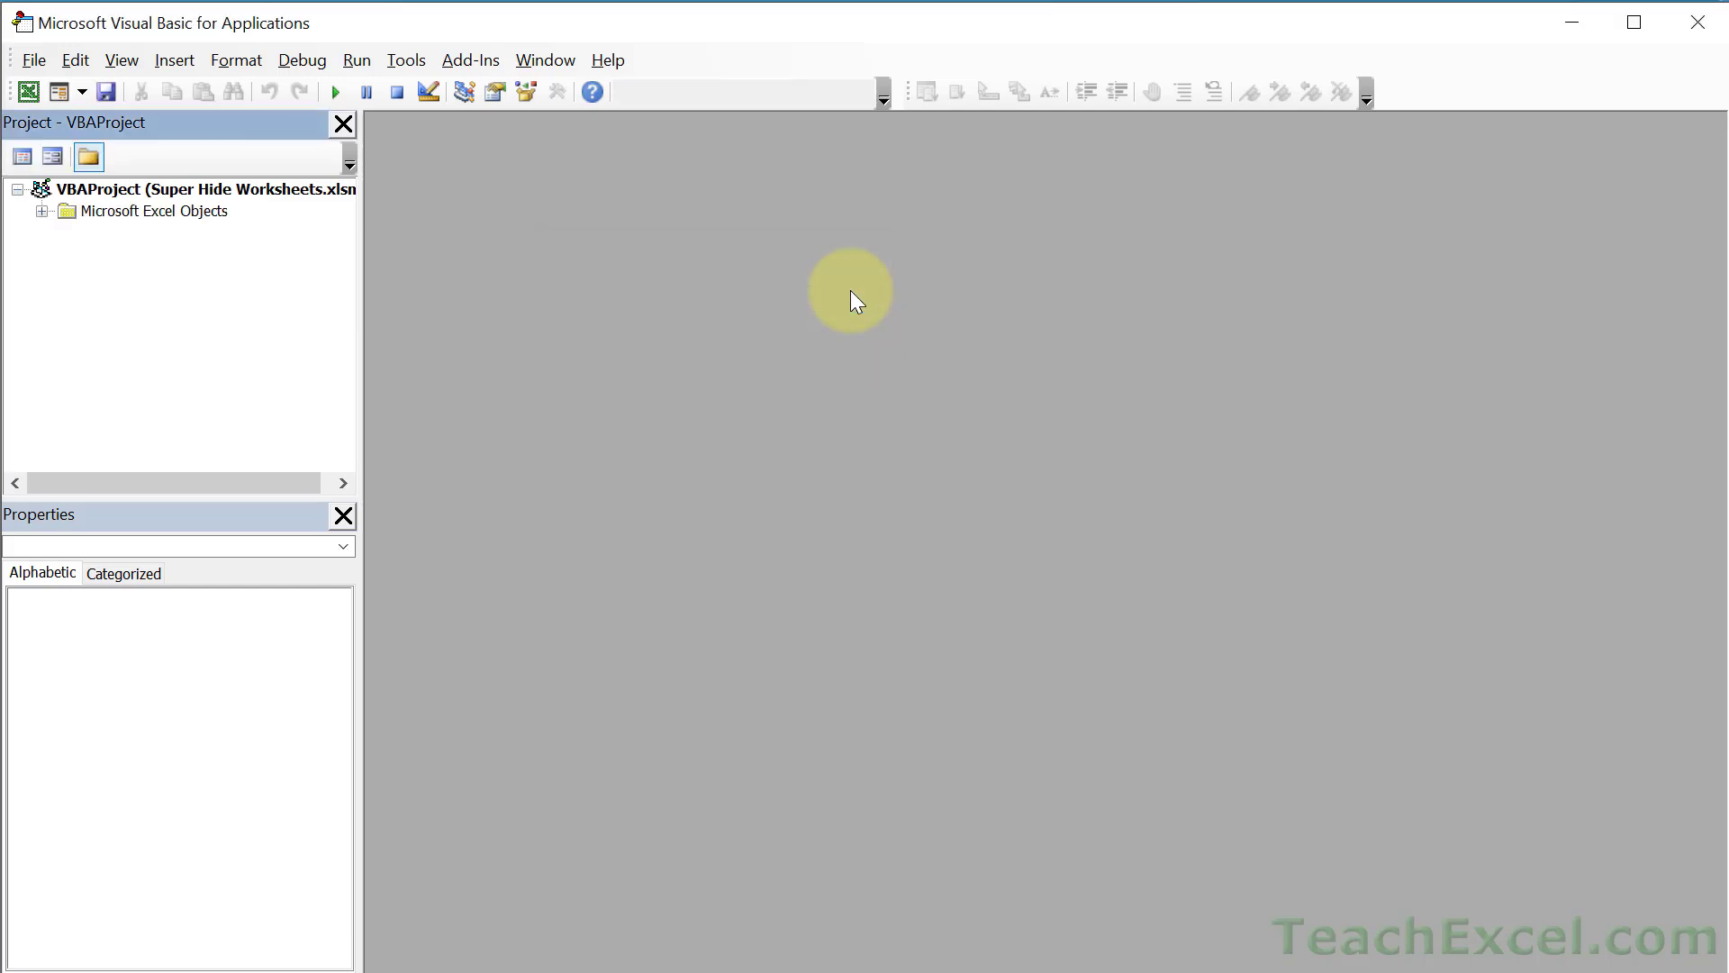
# - Set Sheet5 (Source)'s Visible property to -1 - xlSheetVisible
pyautogui.click(42, 211)
pyautogui.click(195, 319)
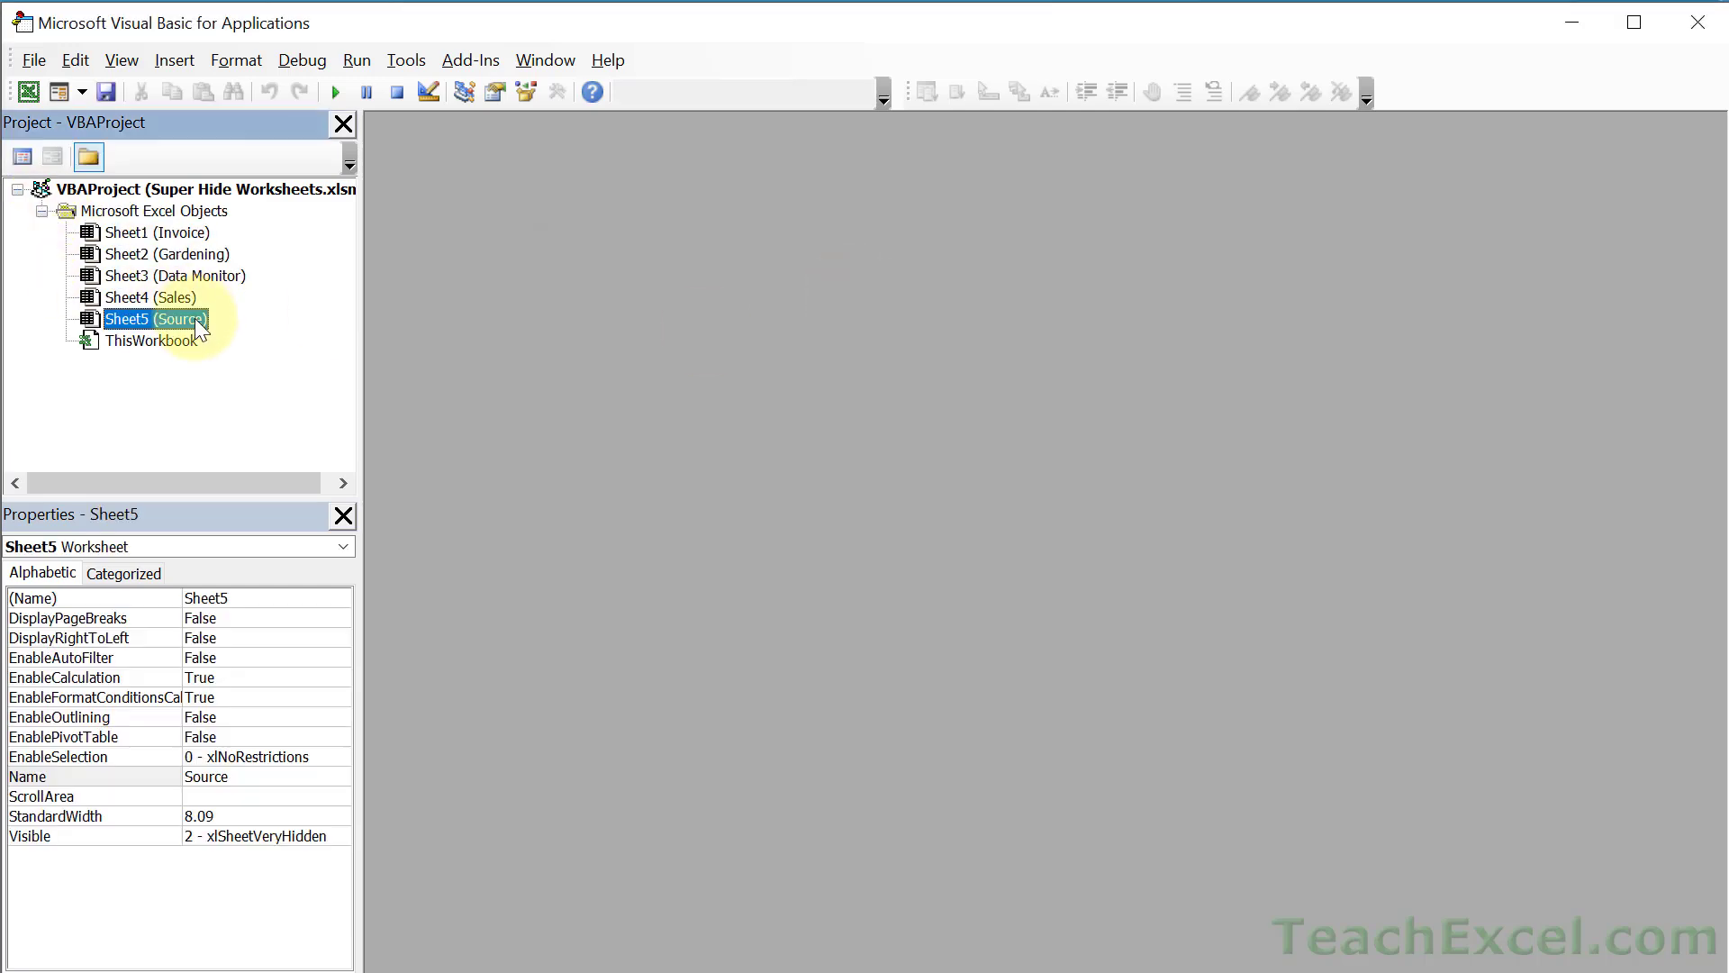
pyautogui.click(294, 832)
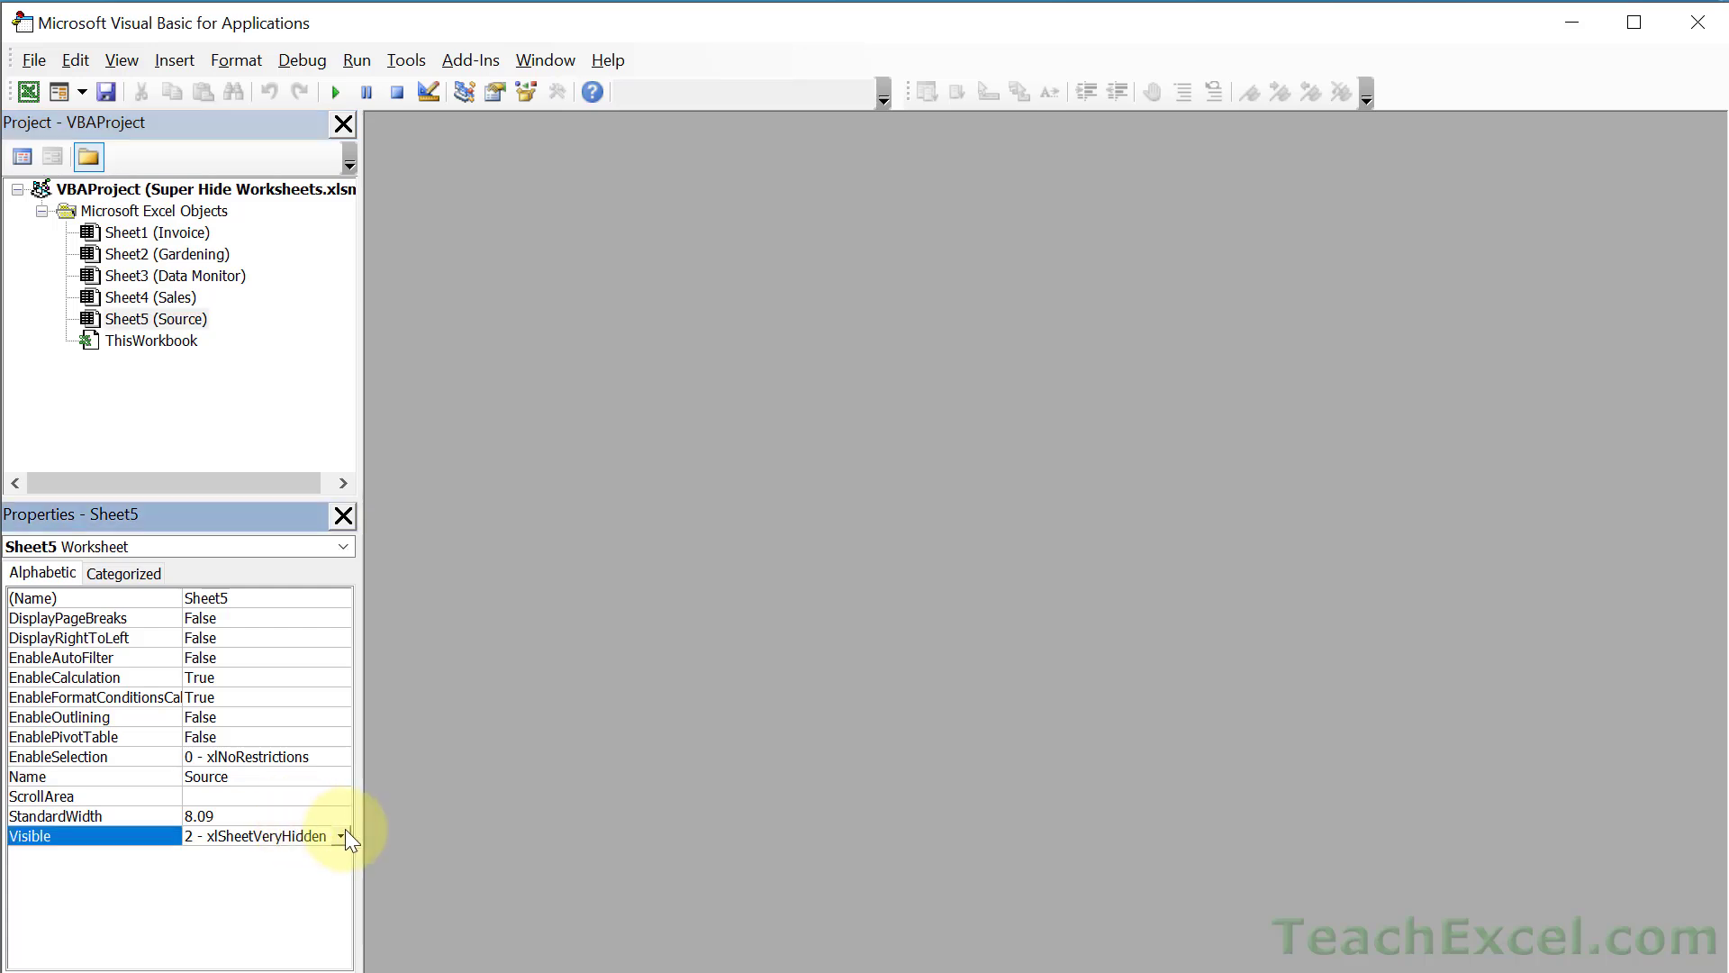
pyautogui.click(341, 836)
pyautogui.click(286, 854)
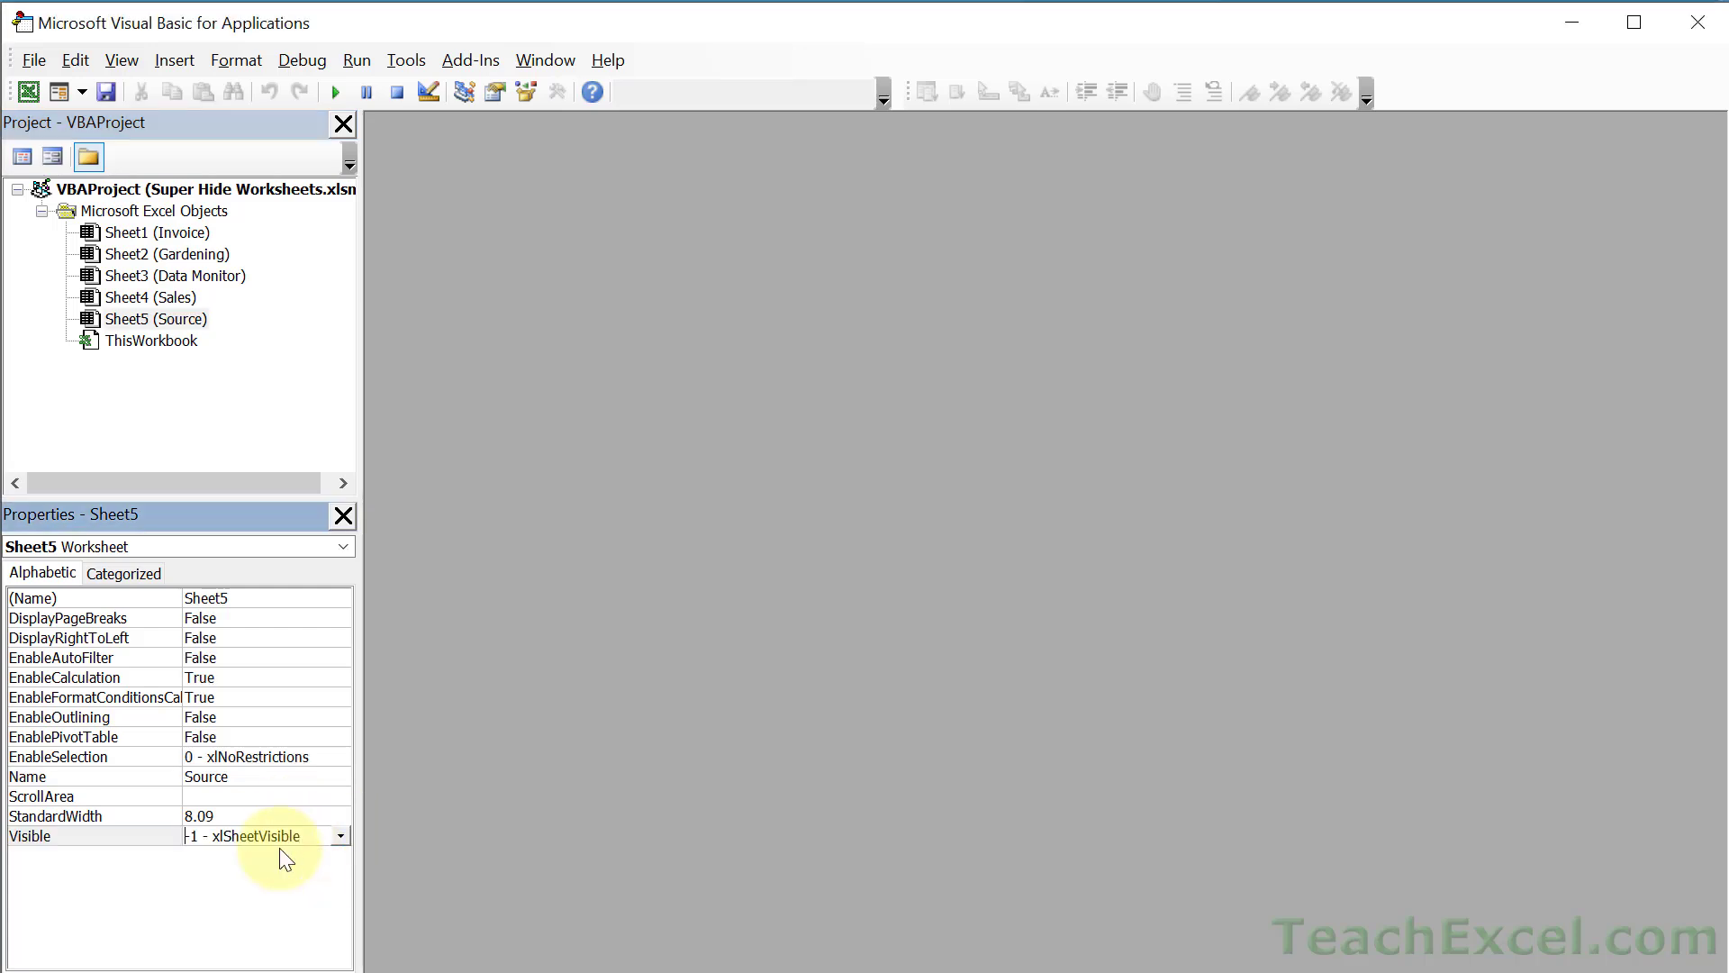
# - Return to Excel and open the reappeared Source sheet with its item data table
pyautogui.hotkey('alt', 'F11')
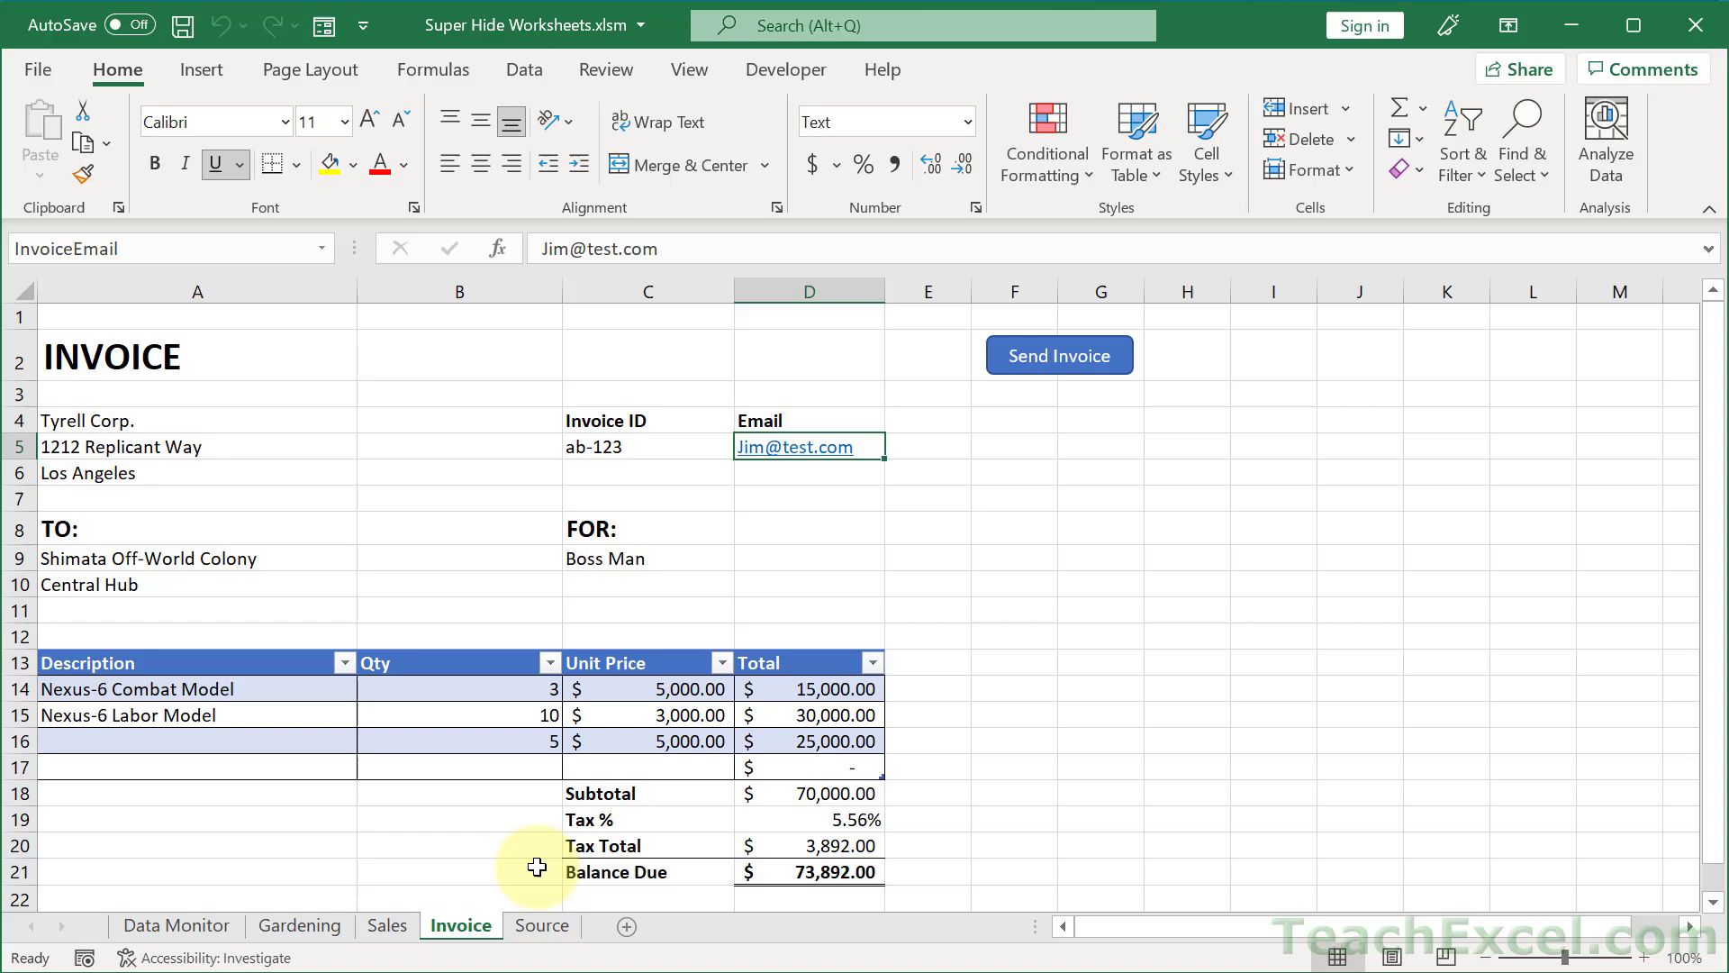
pyautogui.click(542, 927)
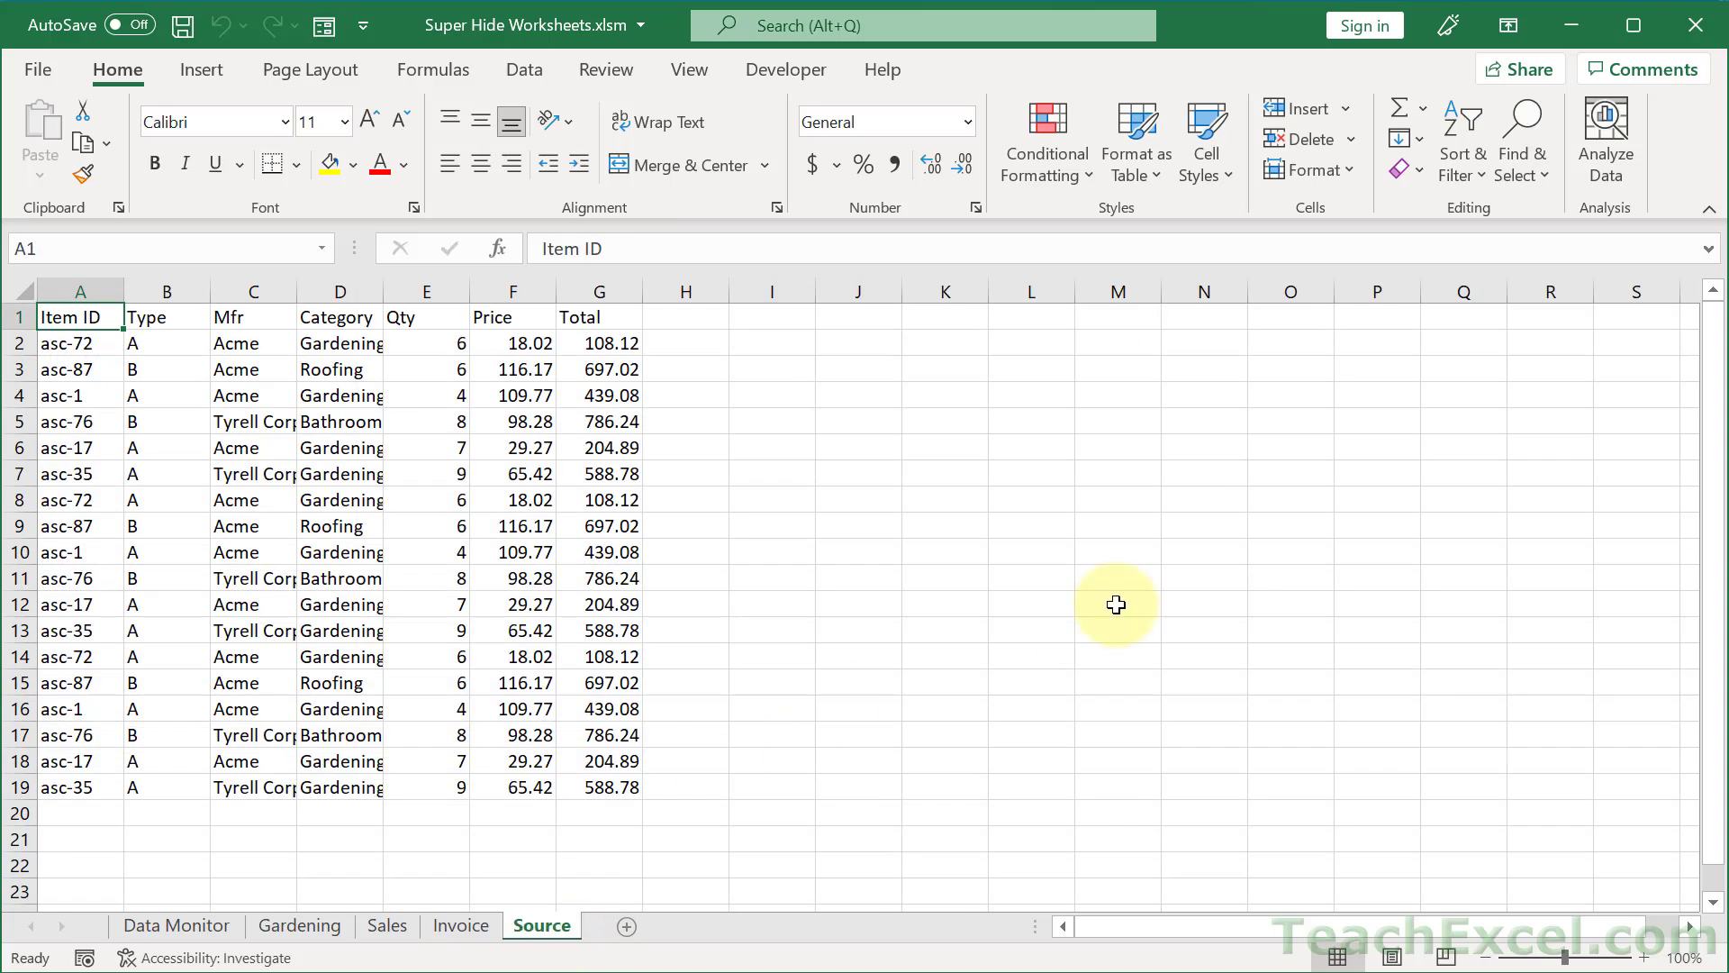